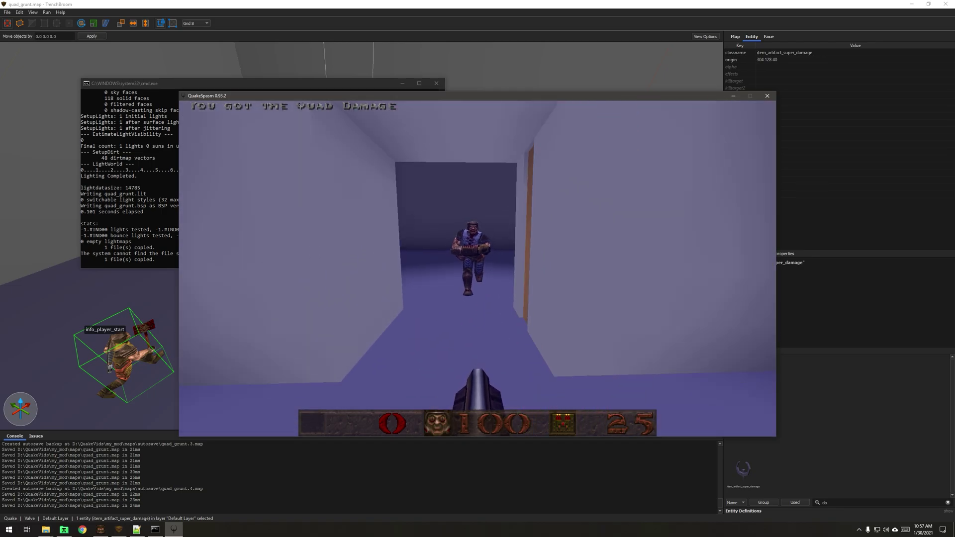
# Playtest the quad_grunt map in QuakeSpasm by backing away from the charging grunt and firing at it.
pyautogui.press('s')
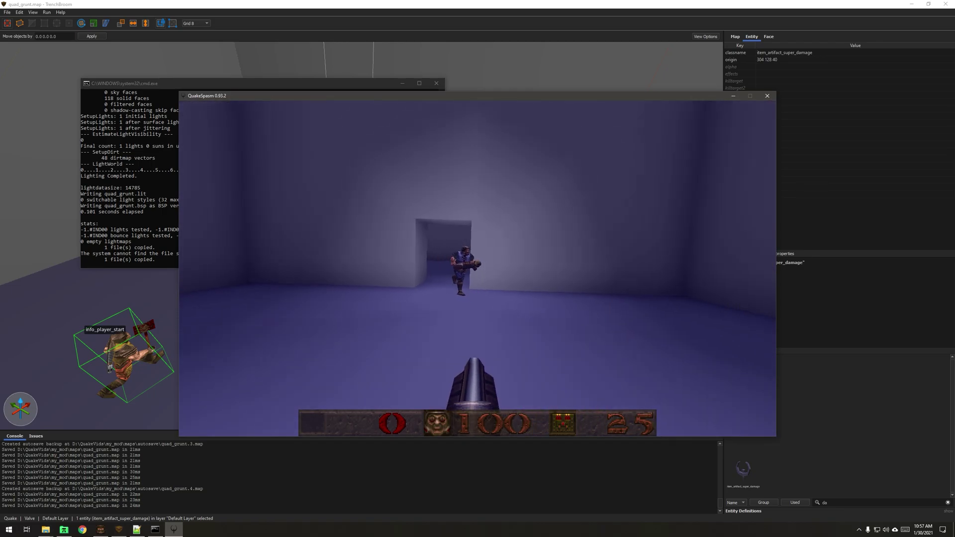
pyautogui.press('s')
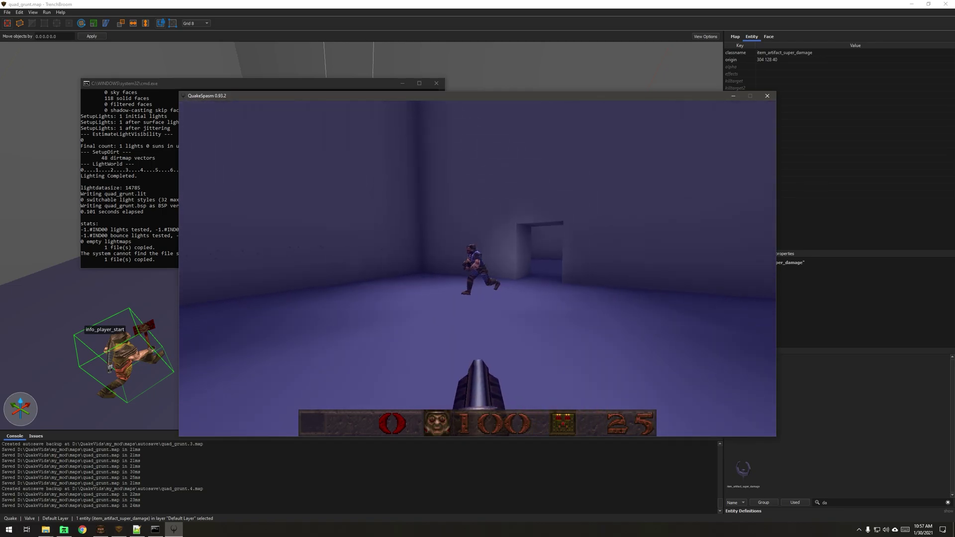
pyautogui.press('a')
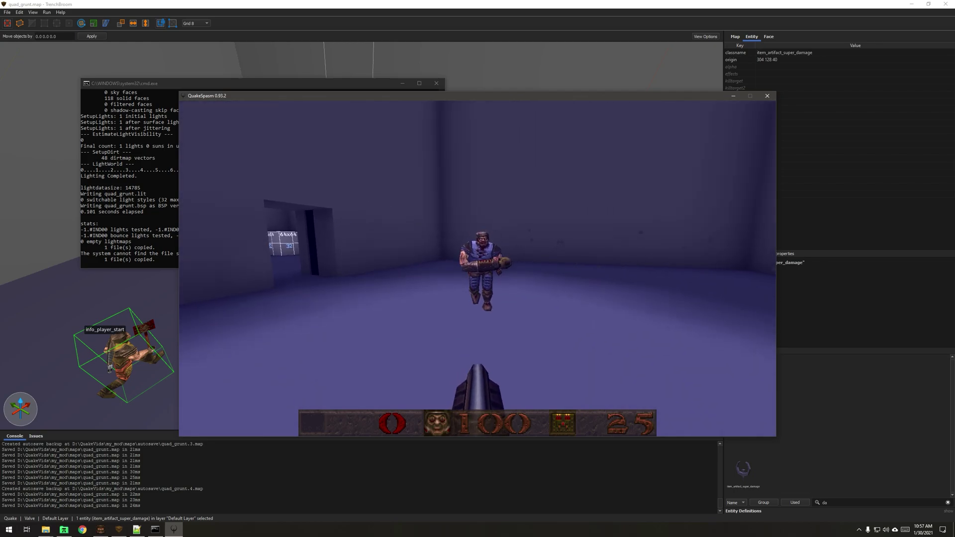
pyautogui.click(477, 269)
pyautogui.press('s')
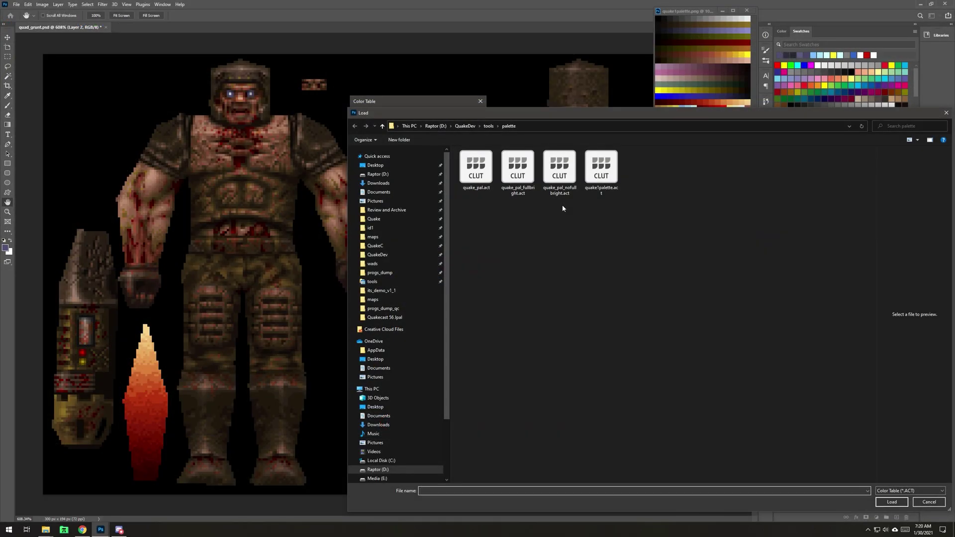
# Load quake_pal.act as the custom color table for the grunt skin's indexed color conversion and accept the table.
pyautogui.click(489, 185)
pyautogui.click(891, 502)
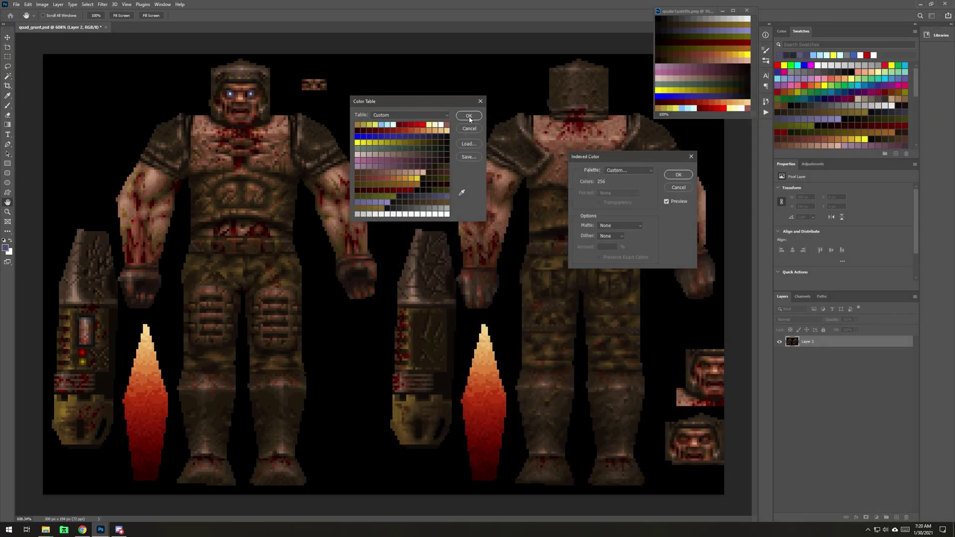
pyautogui.click(469, 117)
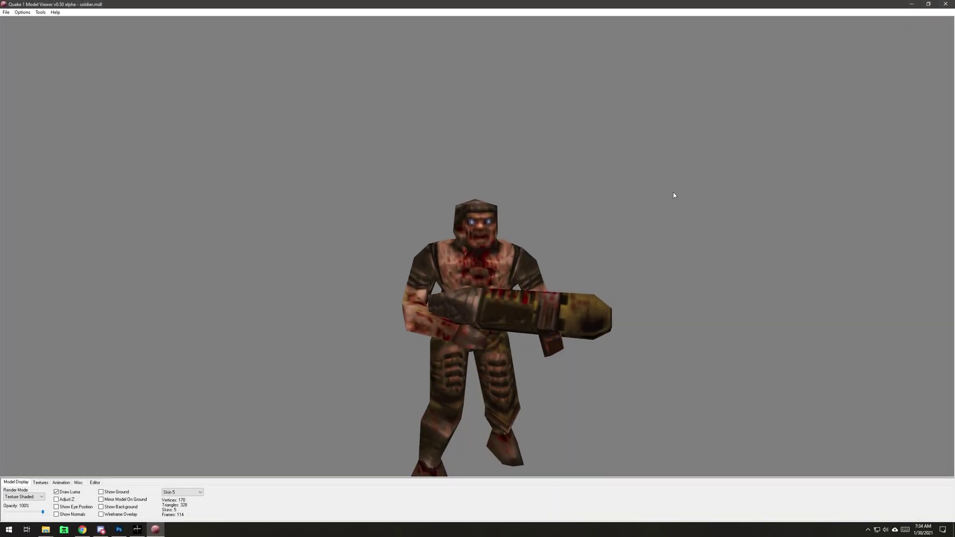
# Examine soldier.mdl up close in Quake 1 Model Viewer and display Skin 1.
pyautogui.scroll(2, 674, 189)
pyautogui.moveTo(676, 184); pyautogui.dragTo(607, 241)
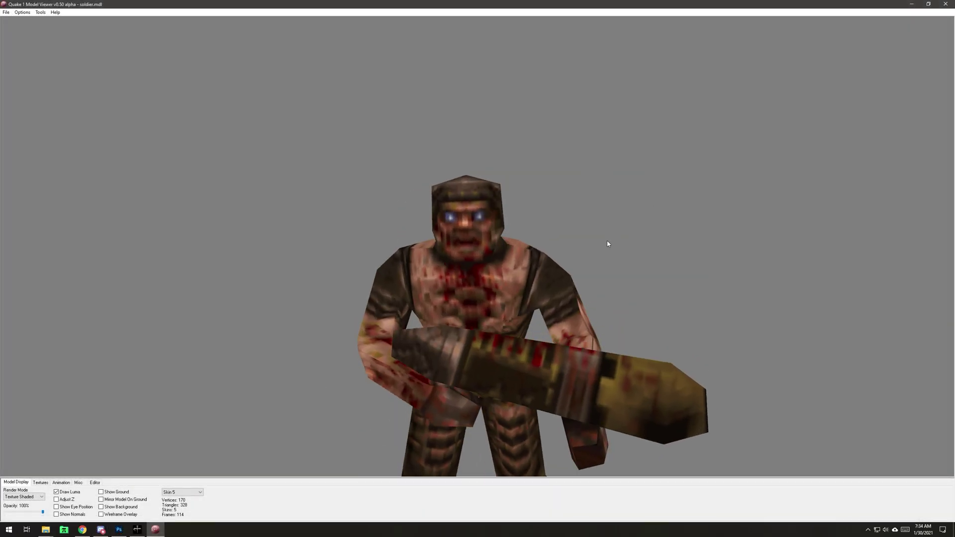
pyautogui.click(182, 492)
pyautogui.click(178, 499)
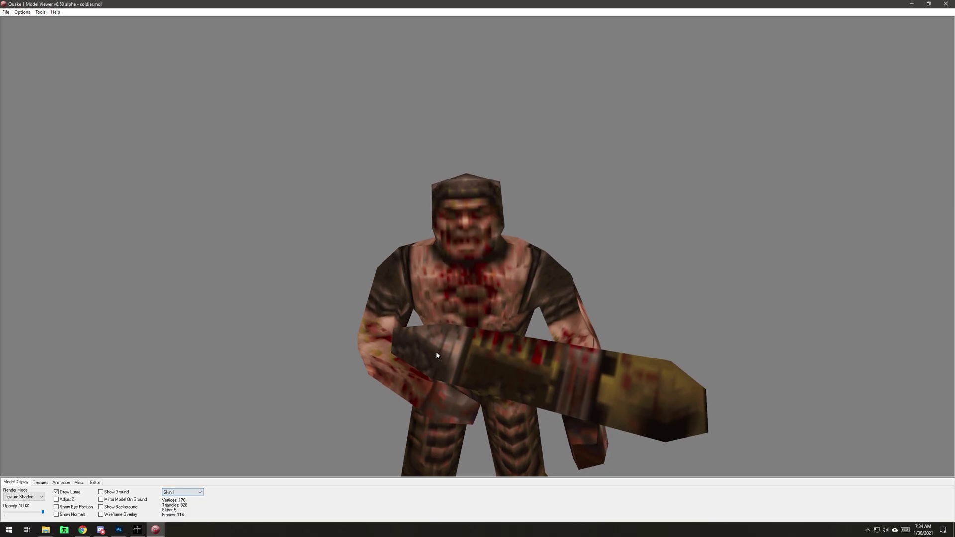
pyautogui.scroll(-3, 435, 351)
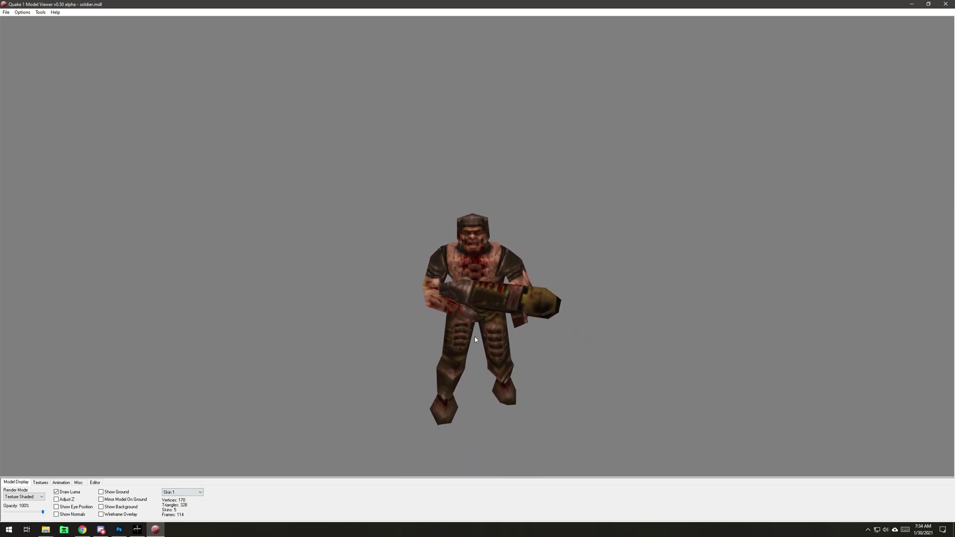
# Display Skin 2 on the soldier model, and cycle back and forth through its other skins to compare them.
pyautogui.click(194, 491)
pyautogui.click(193, 499)
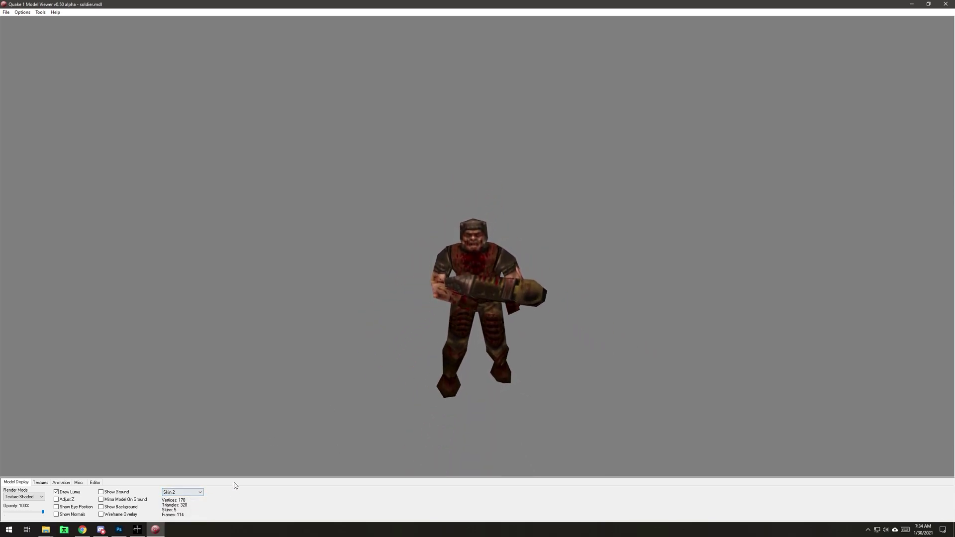
pyautogui.press('Down')
pyautogui.press('Down')
pyautogui.press('Down')
pyautogui.press('Up')
pyautogui.press('Up')
pyautogui.press('Up')
pyautogui.press('Up')
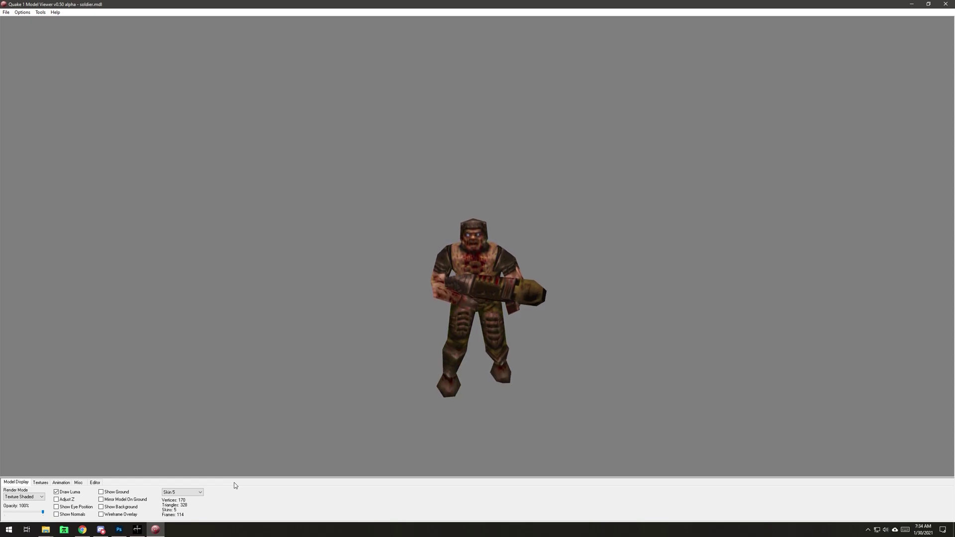
pyautogui.press('Down')
pyautogui.press('Down')
pyautogui.press('Down')
pyautogui.press('Down')
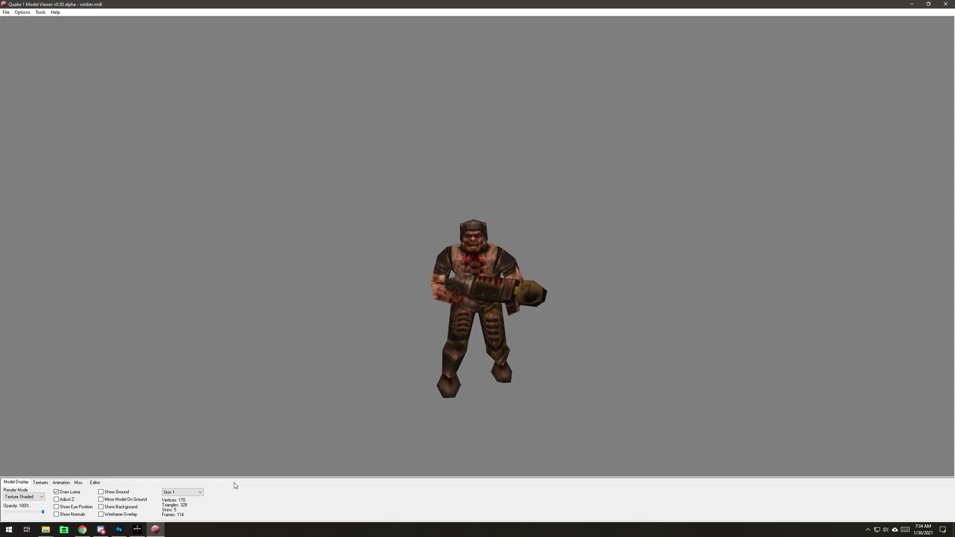
pyautogui.press('Up')
pyautogui.press('Down')
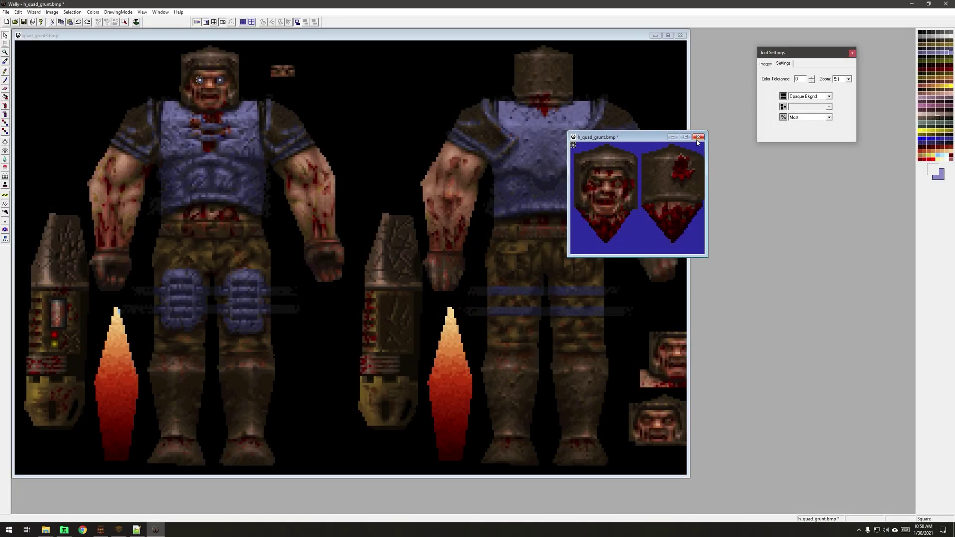
# Switch to Wally and close the h_quad_grunt.bmp head skin image.
pyautogui.click(18, 12)
pyautogui.click(30, 21)
pyautogui.moveTo(607, 137); pyautogui.dragTo(597, 145)
pyautogui.click(689, 145)
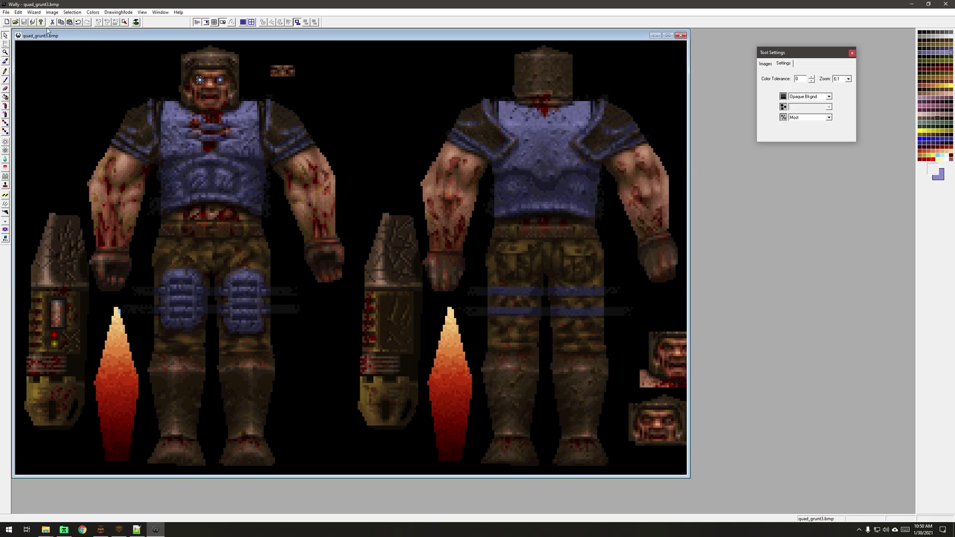
pyautogui.click(6, 12)
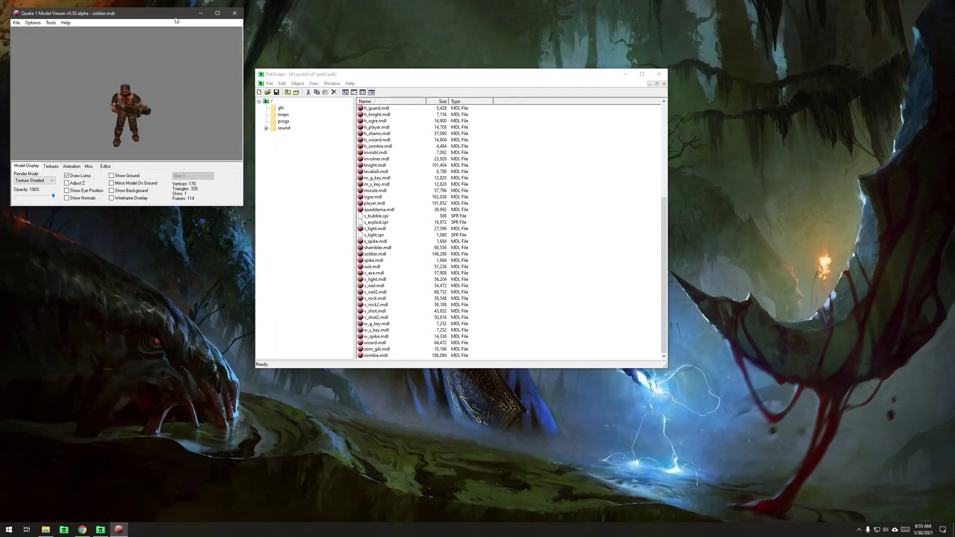
# Move the soldier.mdl viewer window clear of the PakScape file list and inspect the model.
pyautogui.moveTo(175, 20); pyautogui.dragTo(676, 27)
pyautogui.moveTo(686, 145)
pyautogui.mouseDown(button='right')
pyautogui.moveTo(700, 139)
pyautogui.moveTo(698, 122)
pyautogui.moveTo(681, 128)
pyautogui.mouseUp(button='right')
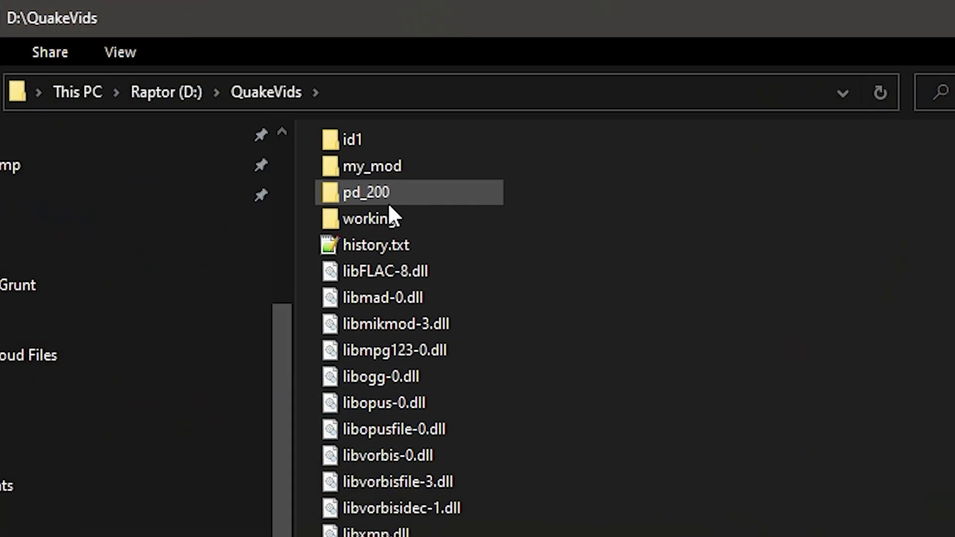
# Check the contents of the pd_200 folder in File Explorer, and open the progs folder inside my_mod.
pyautogui.doubleClick(389, 203)
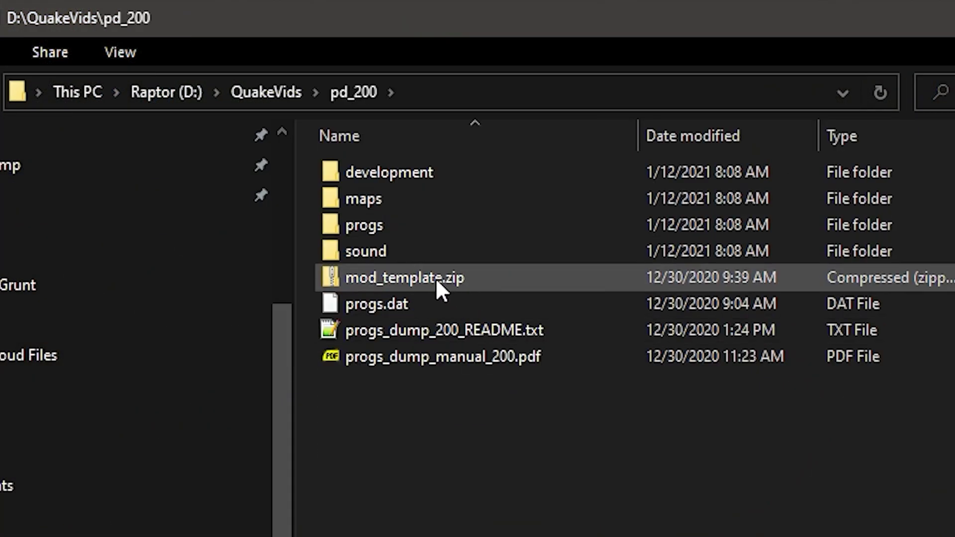
pyautogui.hotkey('alt', 'Up')
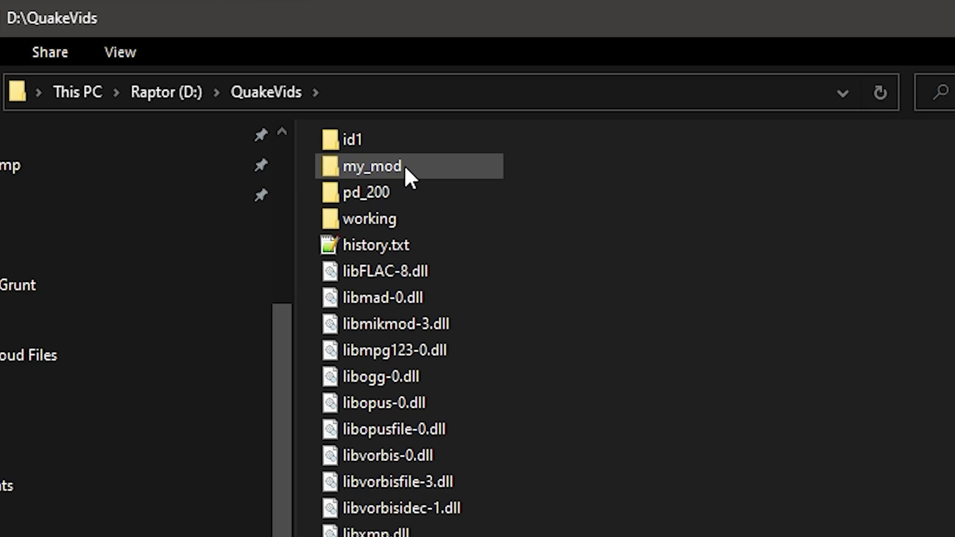
pyautogui.doubleClick(404, 165)
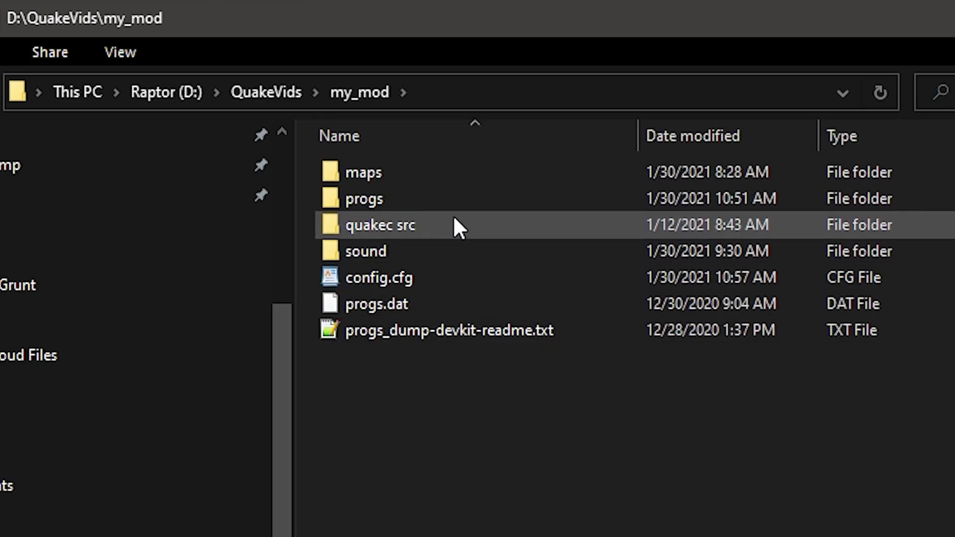
pyautogui.doubleClick(449, 198)
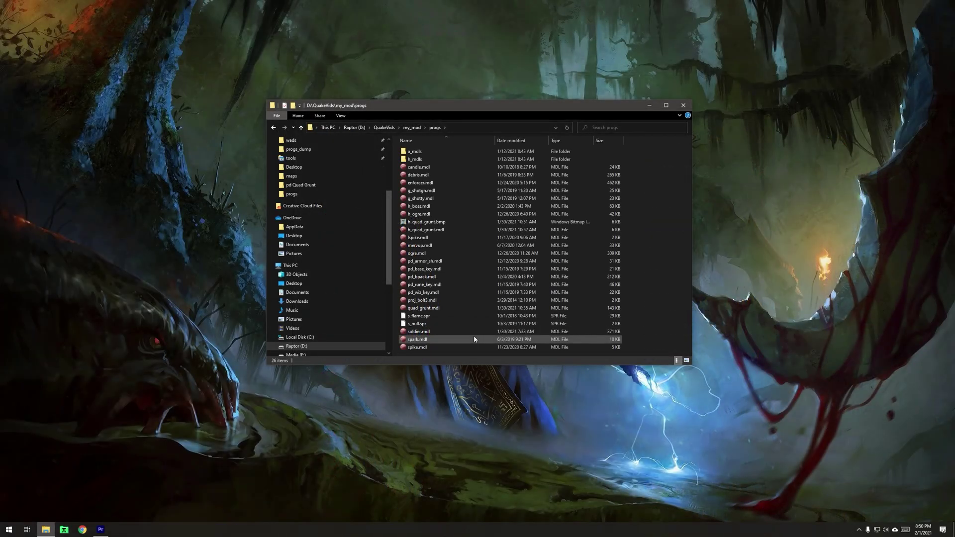
# Open quad_grunt.mdl in the model viewer, move its window aside, and close the soldier.mdl viewer.
pyautogui.doubleClick(450, 308)
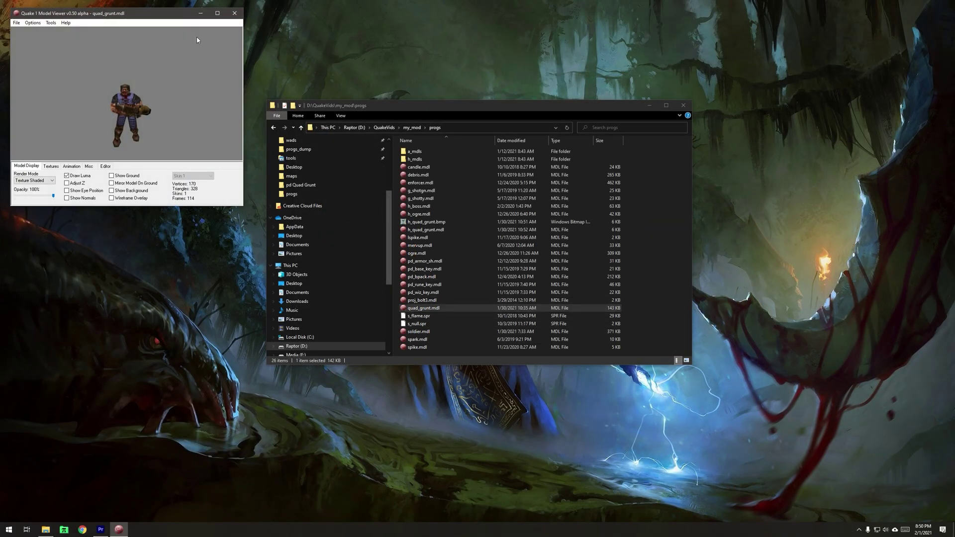
pyautogui.moveTo(180, 40); pyautogui.dragTo(560, 64)
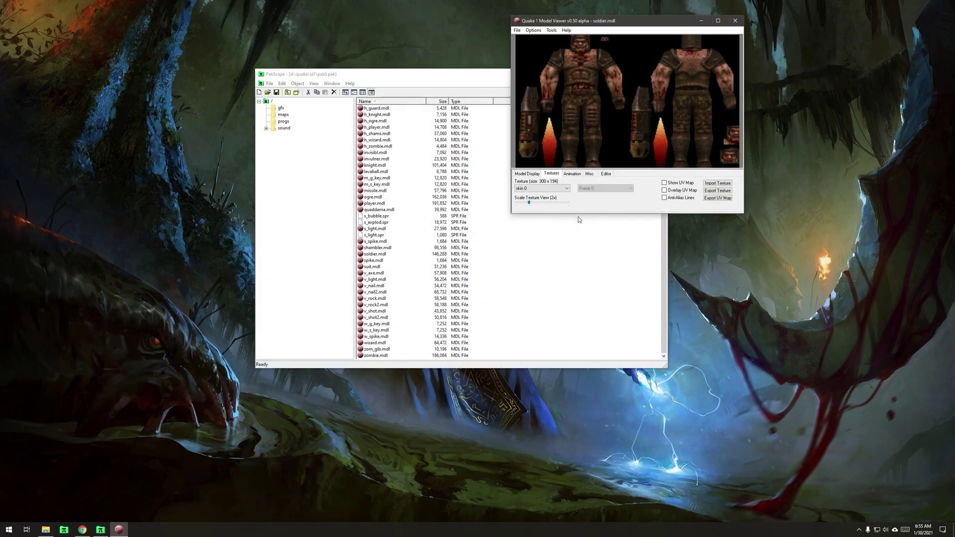
pyautogui.click(735, 21)
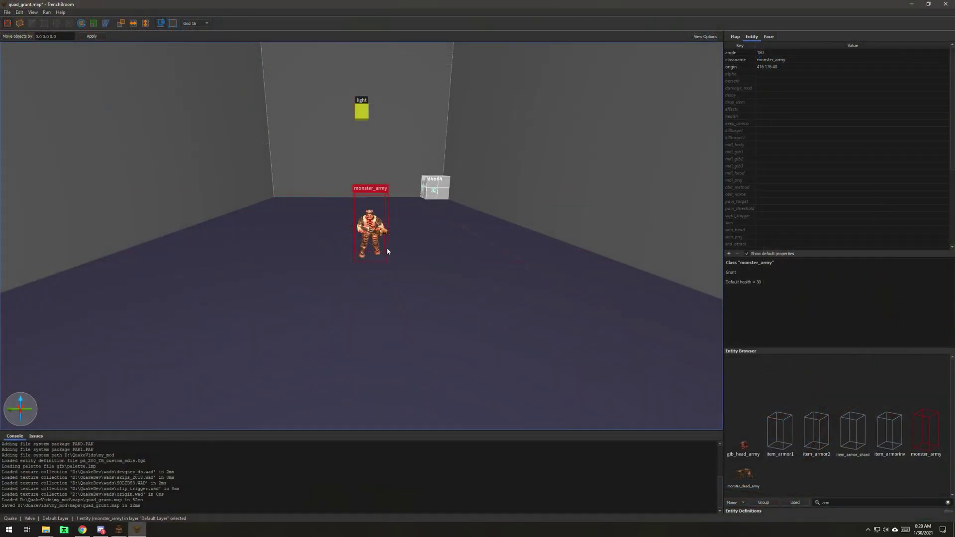
# Set the monster_army entity's mdl_body property to progs/quad_grunt.mdl in TrenchBroom.
pyautogui.scroll(3, 489, 287)
pyautogui.scroll(-2, 490, 286)
pyautogui.press('Escape')
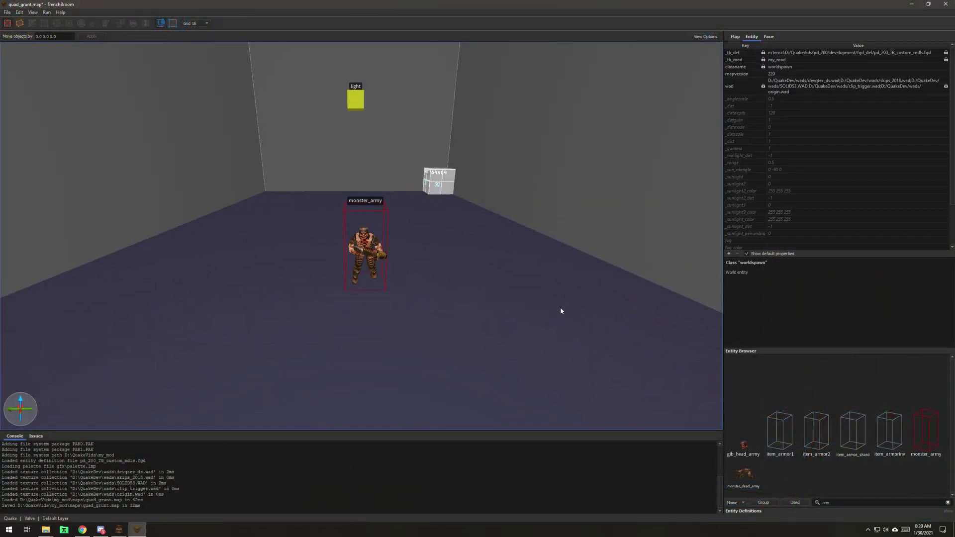
pyautogui.click(369, 248)
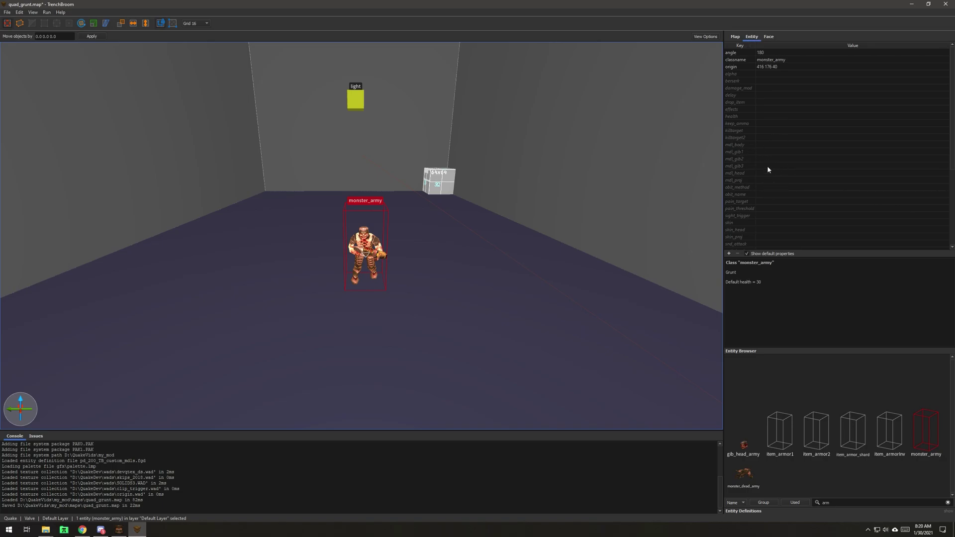
pyautogui.doubleClick(767, 145)
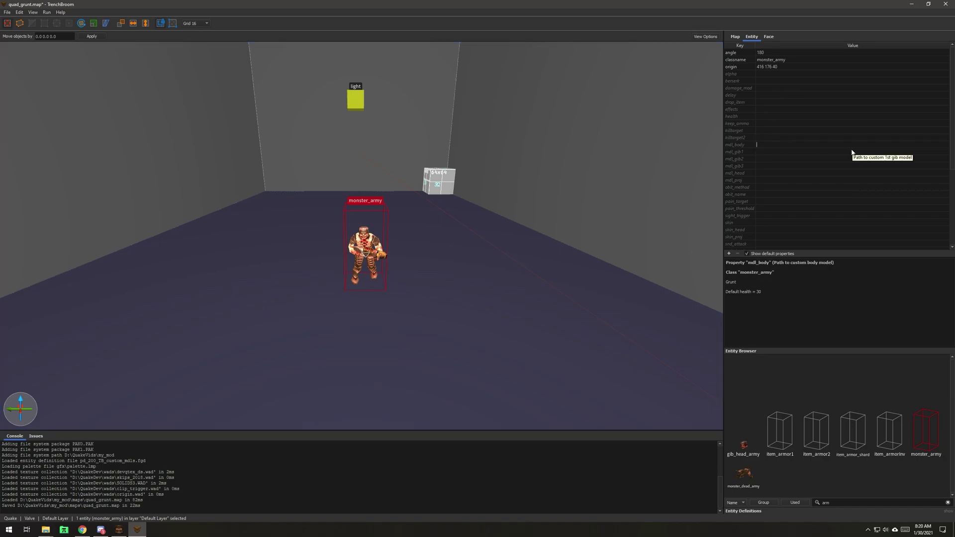
pyautogui.write('progs/quad')
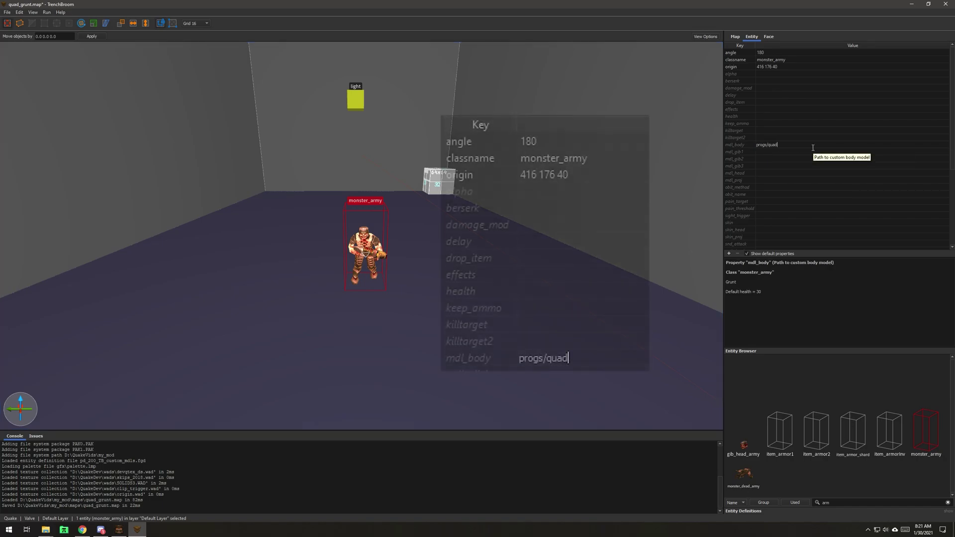
pyautogui.write('_grunt')
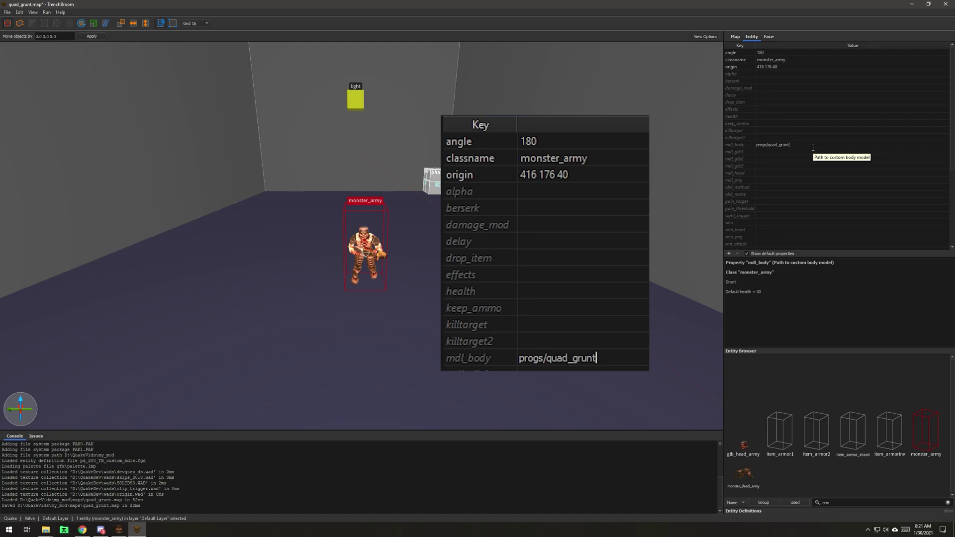
pyautogui.write('.mdl')
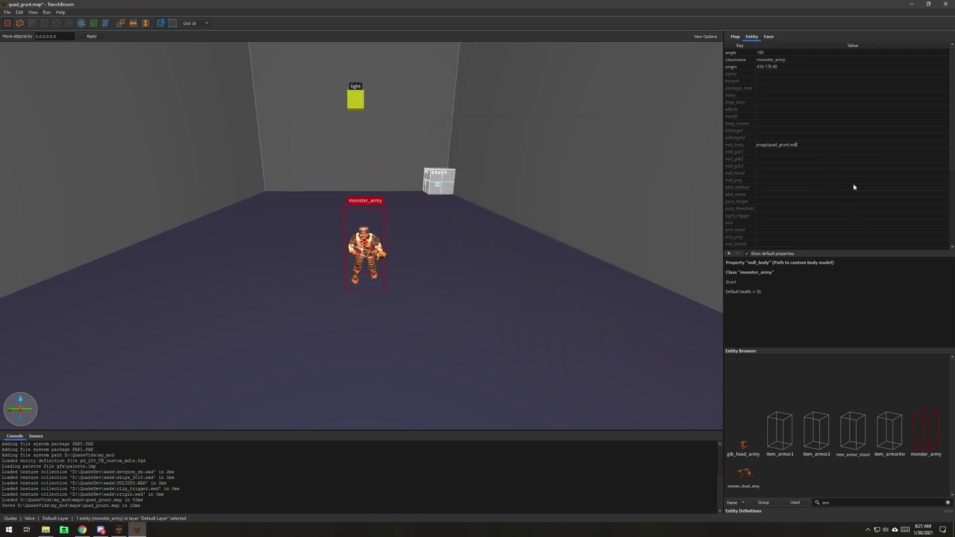
pyautogui.press('Return')
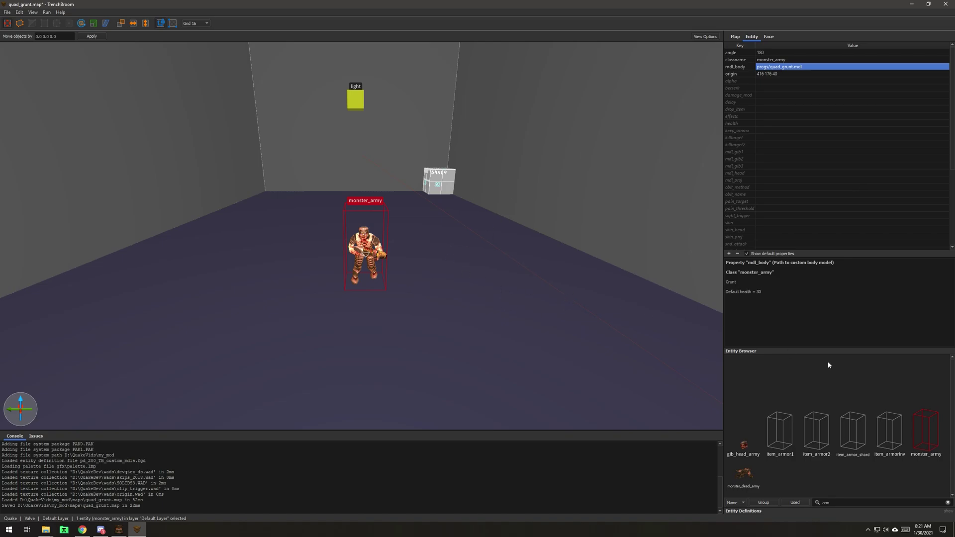
# Deselect the monster_army entity and inspect the grunt in the 3D room from closer and other angles.
pyautogui.moveTo(486, 302)
pyautogui.mouseDown(button='right')
pyautogui.moveTo(469, 318)
pyautogui.moveTo(480, 309)
pyautogui.mouseUp(button='right')
pyautogui.press('Escape')
pyautogui.scroll(5, 475, 318)
pyautogui.press('d')
pyautogui.moveTo(463, 264); pyautogui.dragTo(504, 261, button='right')
pyautogui.press('a')
pyautogui.click(369, 218)
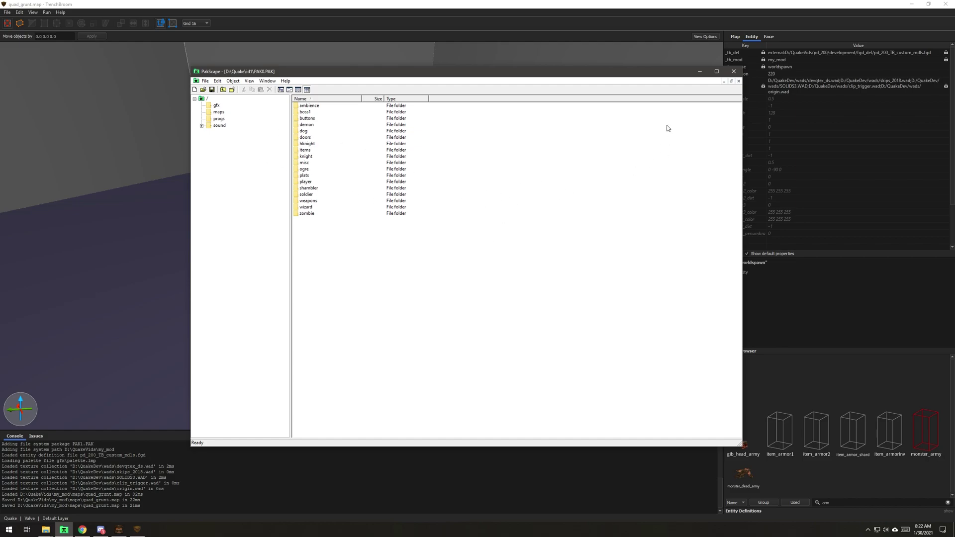
# Switch to PakScape, narrow its window, and open the sound/items folder of PAK0.PAK.
pyautogui.moveTo(744, 153); pyautogui.dragTo(712, 155)
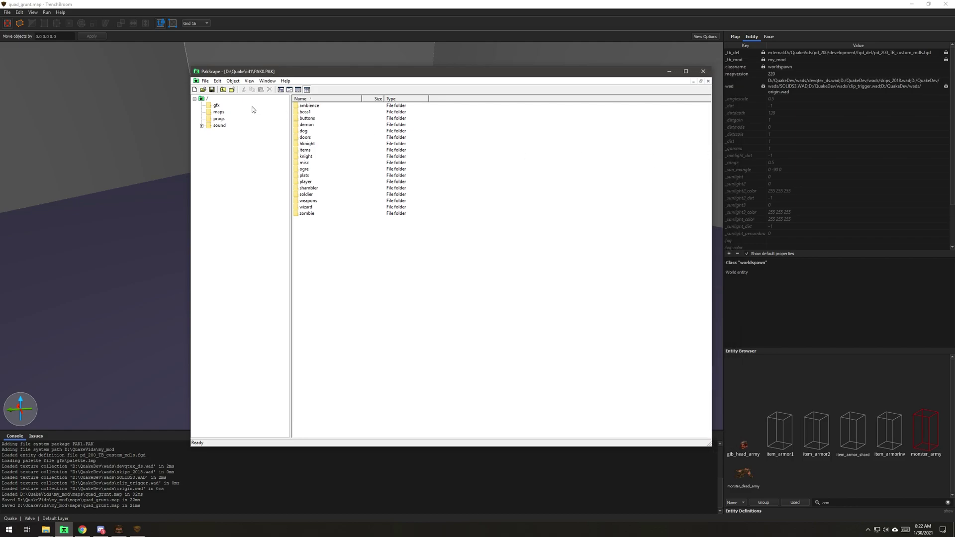
pyautogui.click(202, 125)
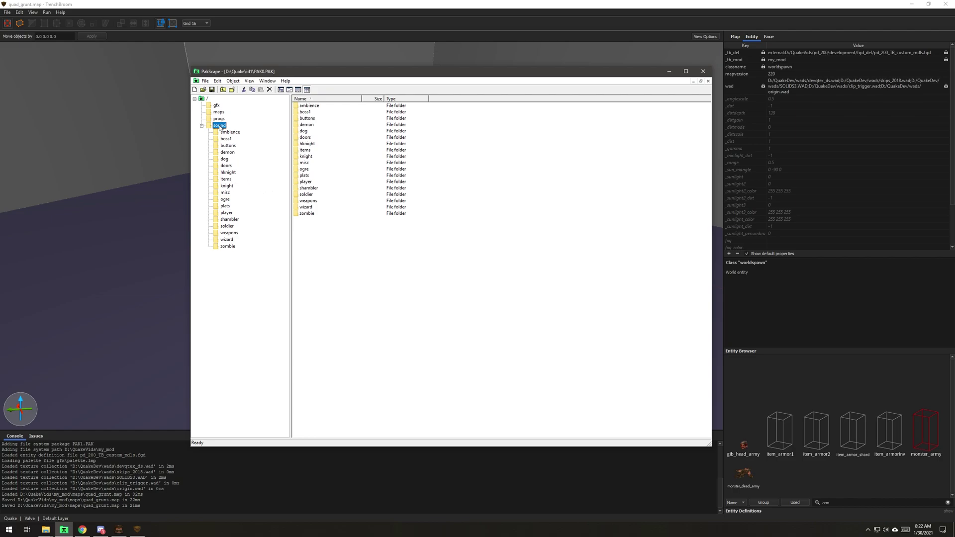
pyautogui.click(226, 179)
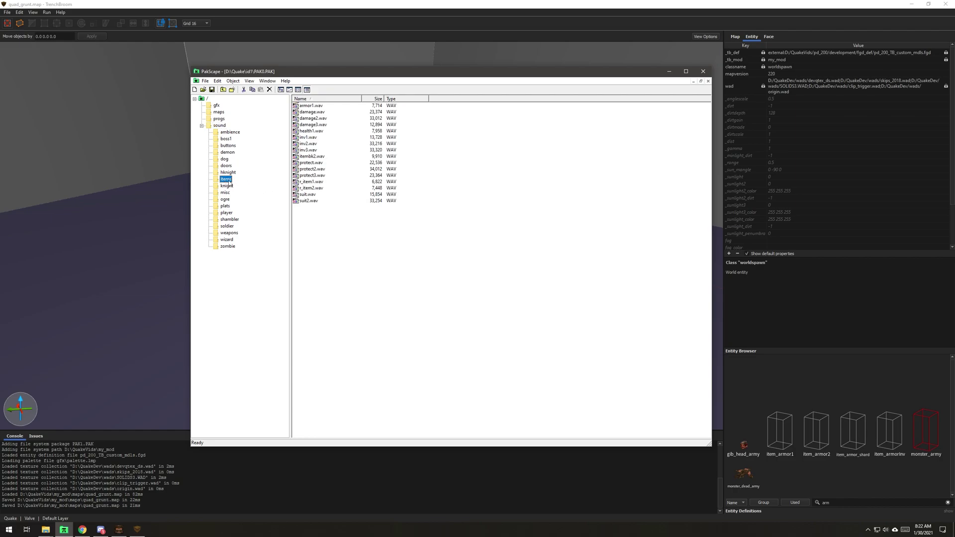
# Go through the quad damage sounds damage.wav, damage2.wav and damage3.wav in the items folder.
pyautogui.click(314, 108)
pyautogui.click(322, 112)
pyautogui.click(322, 119)
pyautogui.click(321, 124)
pyautogui.click(321, 119)
pyautogui.click(320, 112)
pyautogui.click(326, 118)
pyautogui.click(321, 126)
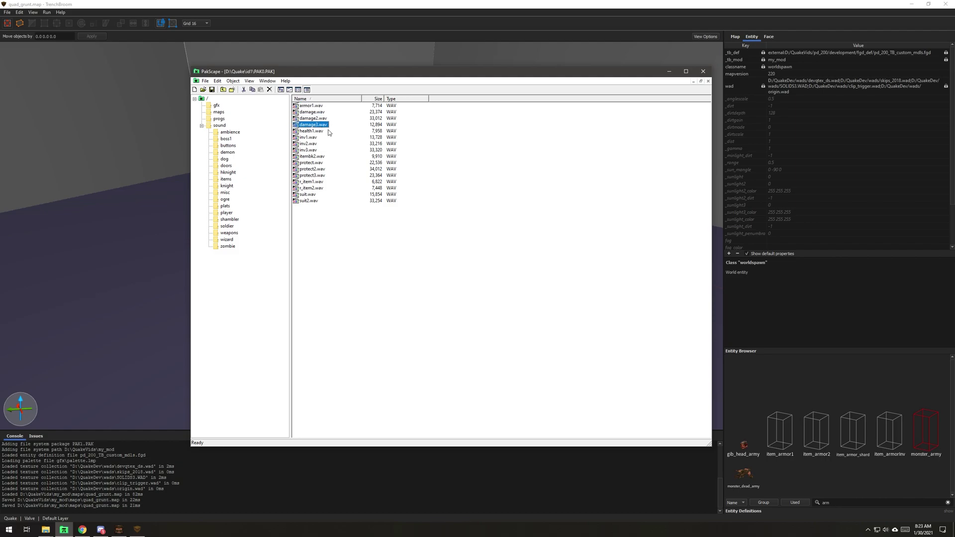
# Compare the sounds damage.wav, damage2.wav and damage3.wav again to pick a sight sound from the items folder.
pyautogui.click(319, 113)
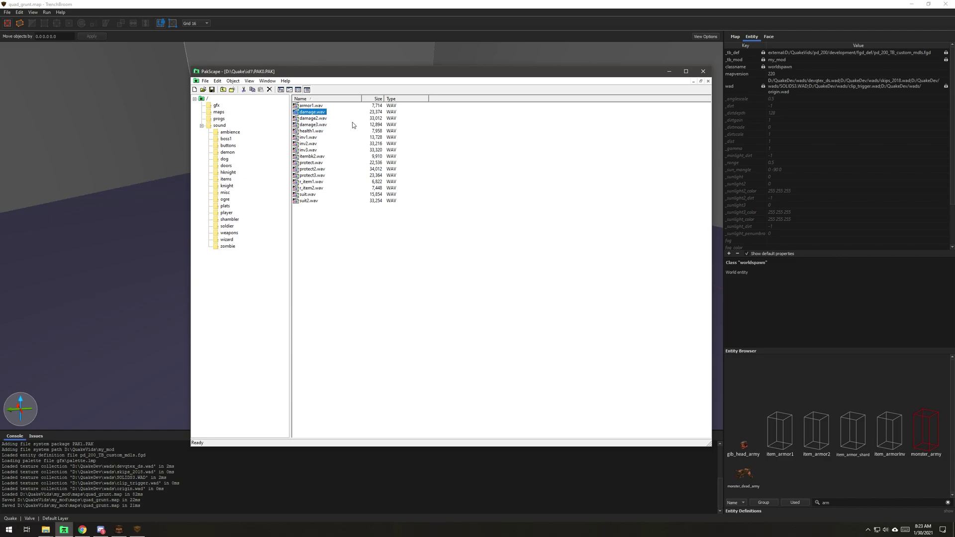
pyautogui.click(312, 113)
pyautogui.press('Escape')
pyautogui.click(318, 118)
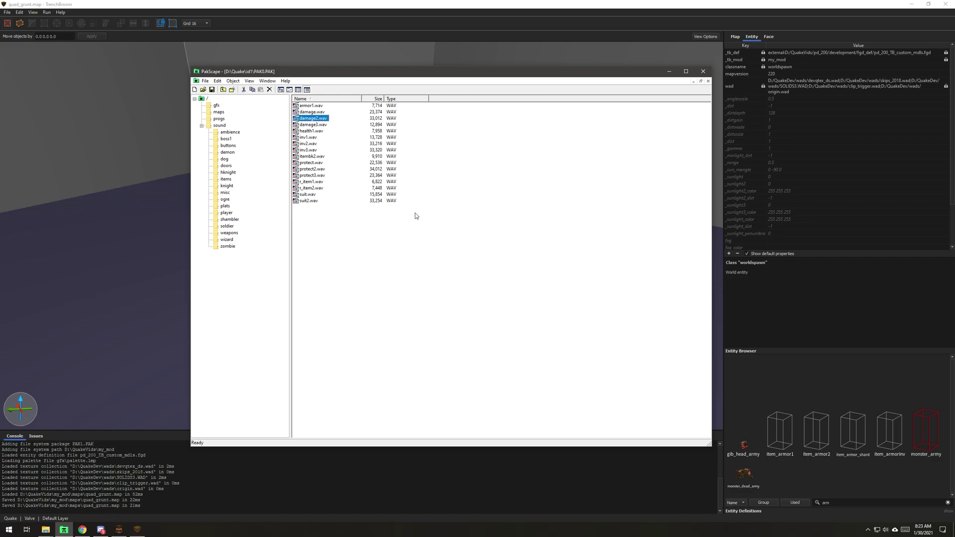
pyautogui.click(304, 124)
pyautogui.click(321, 112)
pyautogui.click(226, 180)
pyautogui.click(307, 113)
# Switch to TrenchBroom and set the monster_army entity's snd_sight property to items/damage.wav.
pyautogui.click(604, 23)
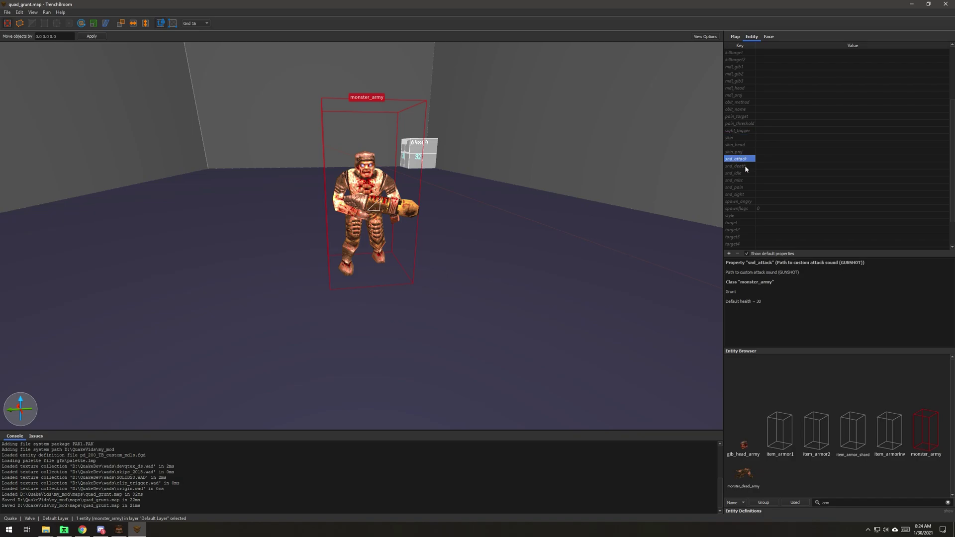
pyautogui.click(746, 180)
pyautogui.click(746, 194)
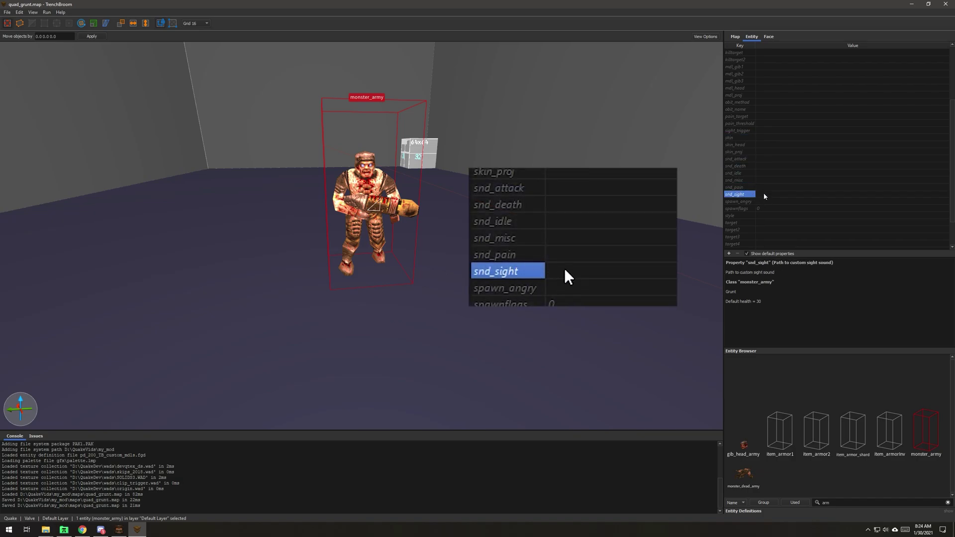
pyautogui.click(776, 195)
pyautogui.write('items/damage.wav')
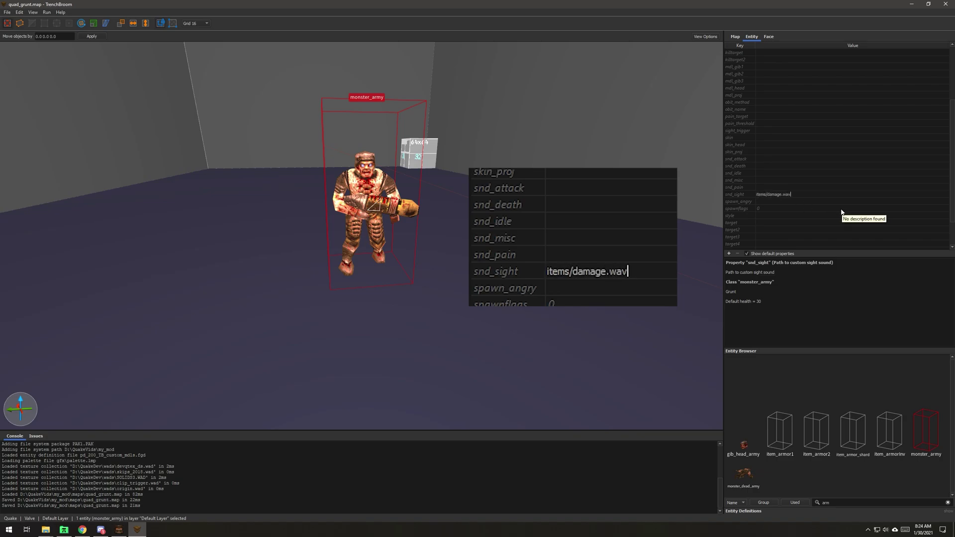
pyautogui.press('Return')
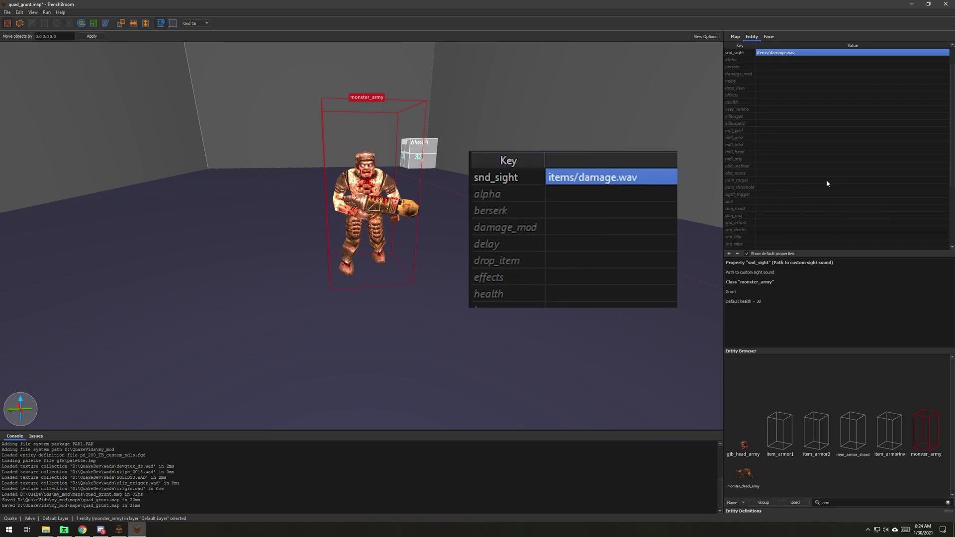
pyautogui.scroll(2, 776, 153)
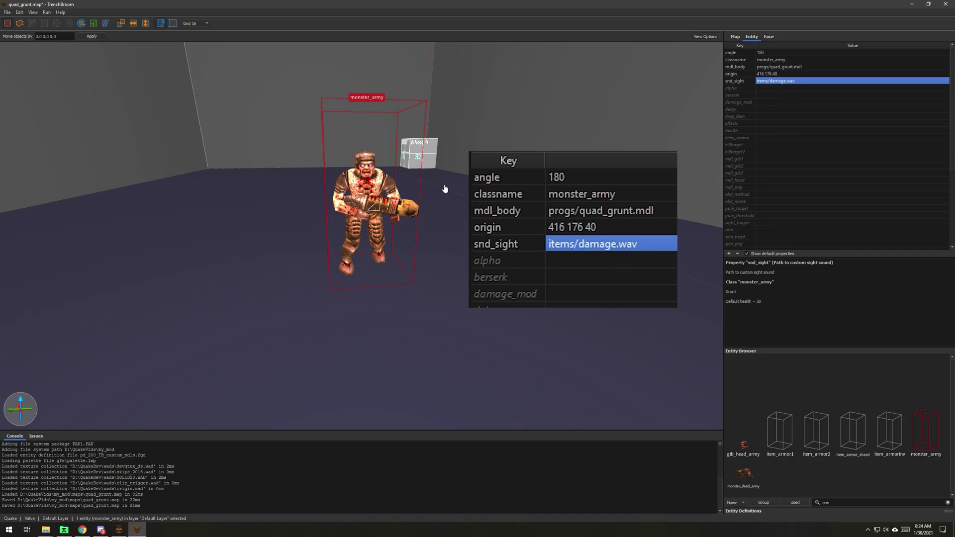
# Set the monster_army entity's effects property to option 8, Dim light.
pyautogui.click(735, 123)
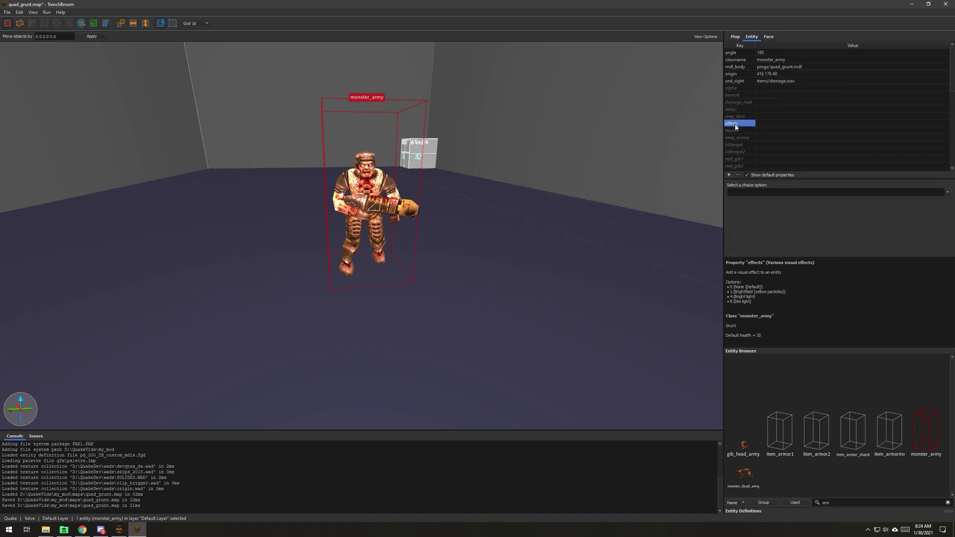
pyautogui.click(949, 194)
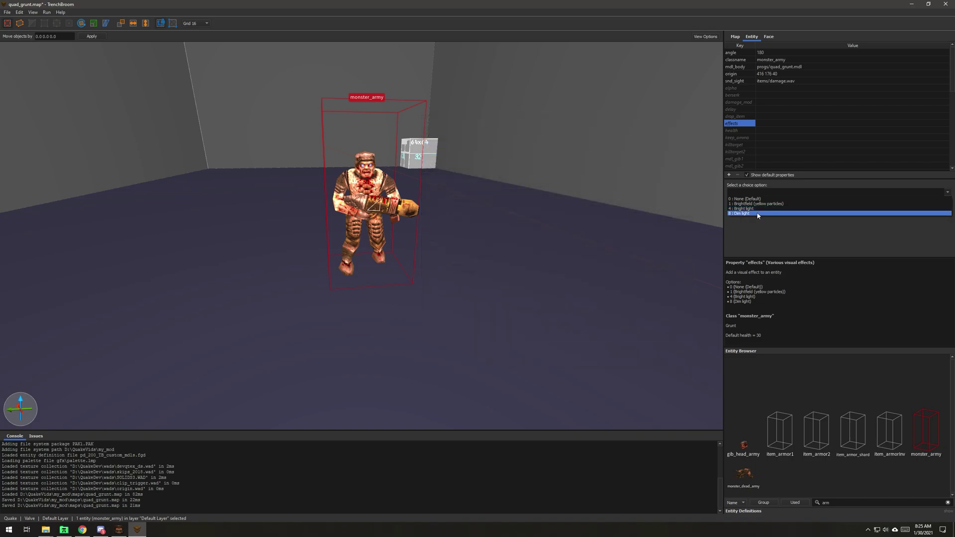
pyautogui.click(758, 214)
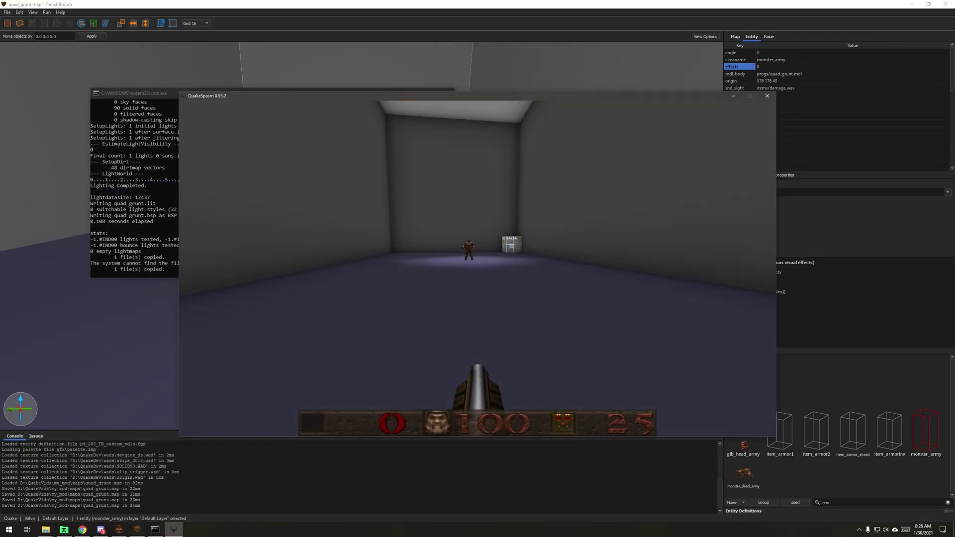
# Walk up to the grunt in the QuakeSpasm test map and back away to check its light effect.
pyautogui.press('w')
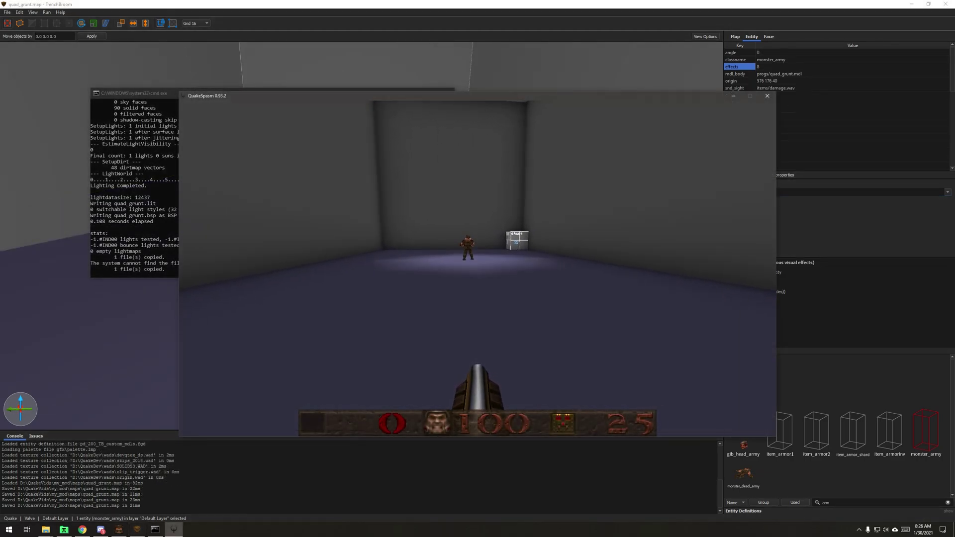
pyautogui.press('1')
pyautogui.press('2')
pyautogui.press('w')
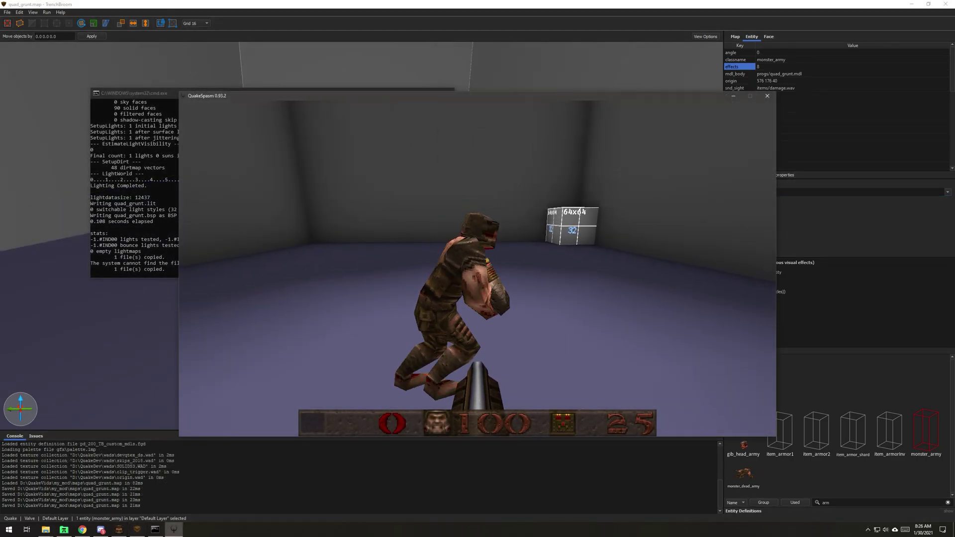
pyautogui.press('s')
pyautogui.press('s')
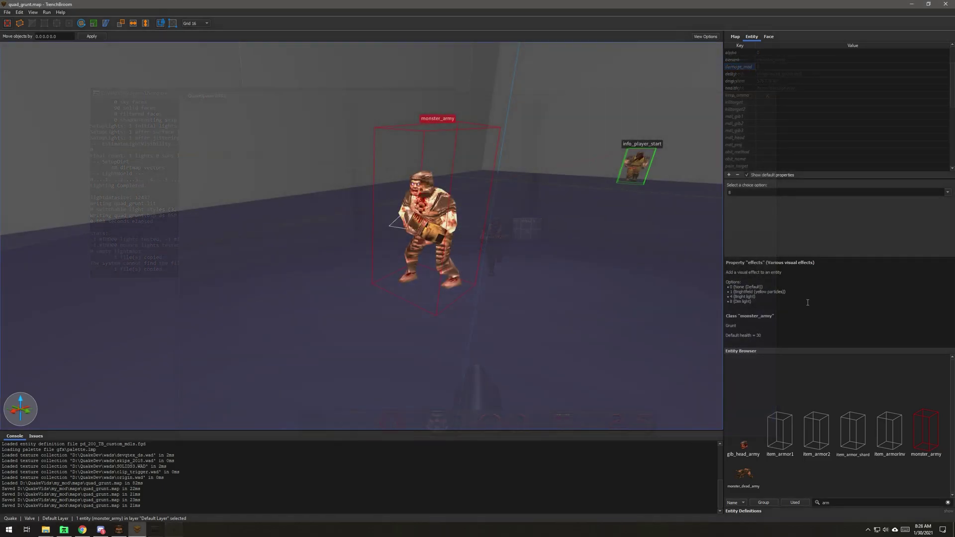
# Set the damage_mod property of the monster_army entity to 4 for quad damage.
pyautogui.click(428, 208)
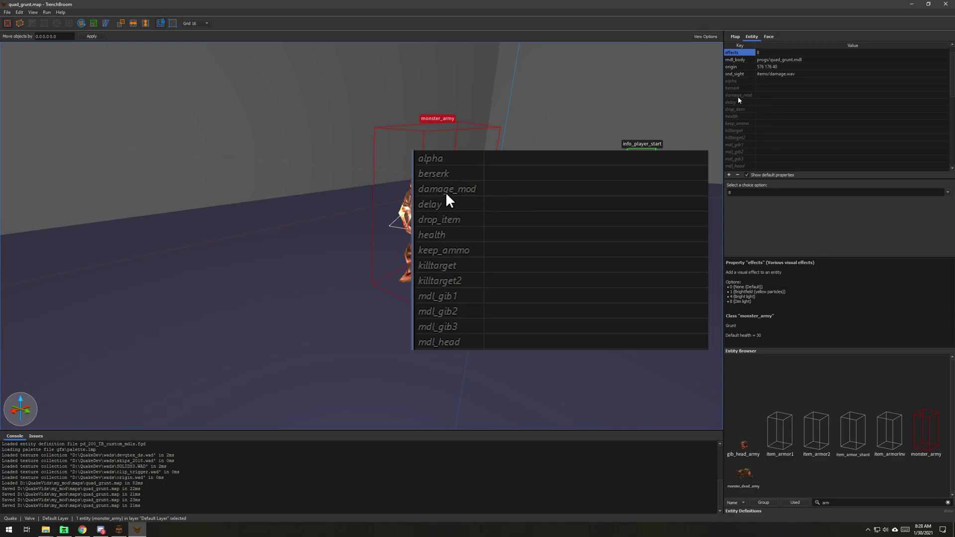
pyautogui.moveTo(740, 98)
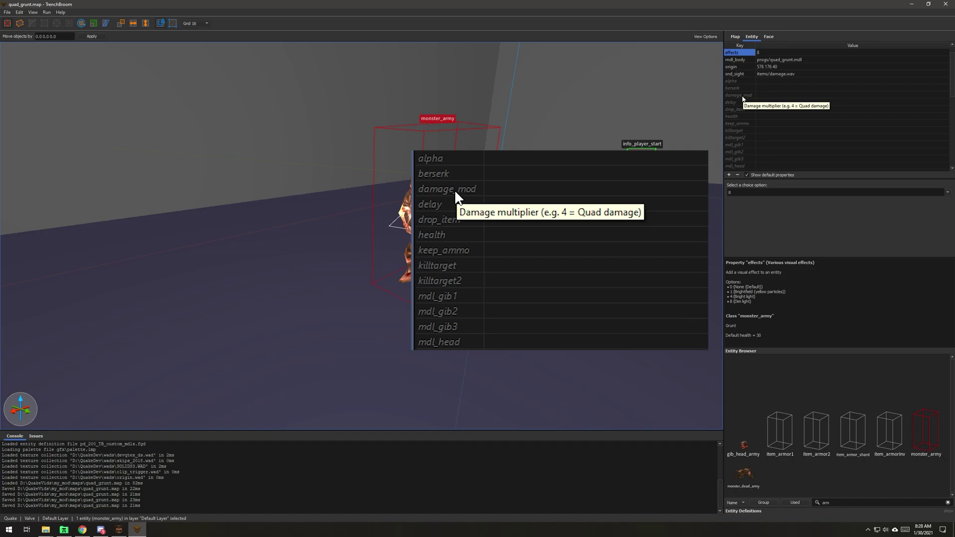
pyautogui.click(778, 96)
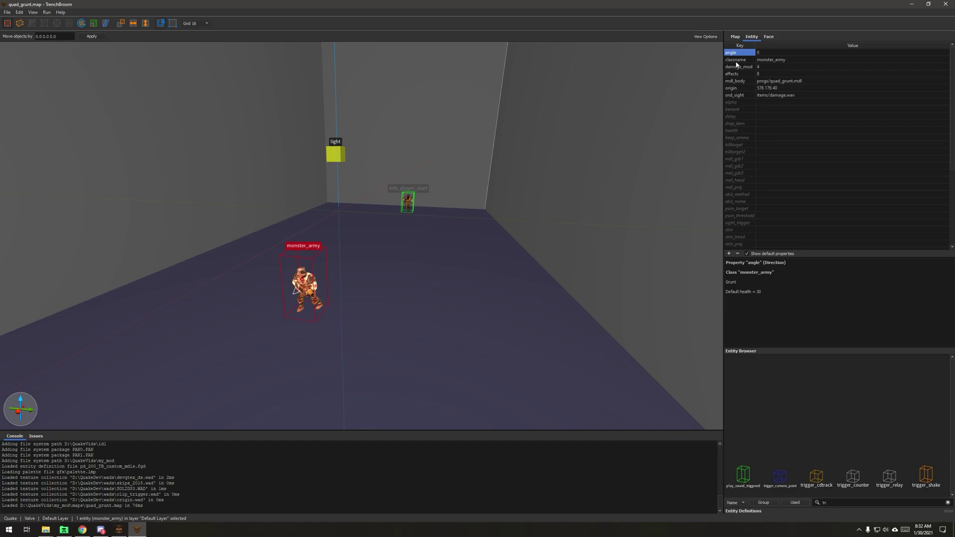
# Review the grunt's classname, damage_mod, effects and mdl_body properties, including the available effects options.
pyautogui.click(738, 60)
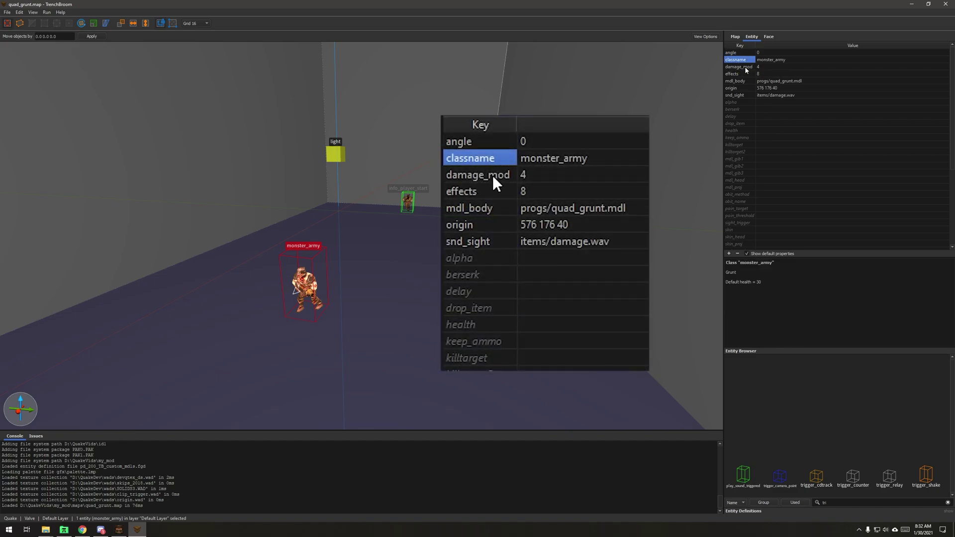
pyautogui.click(745, 68)
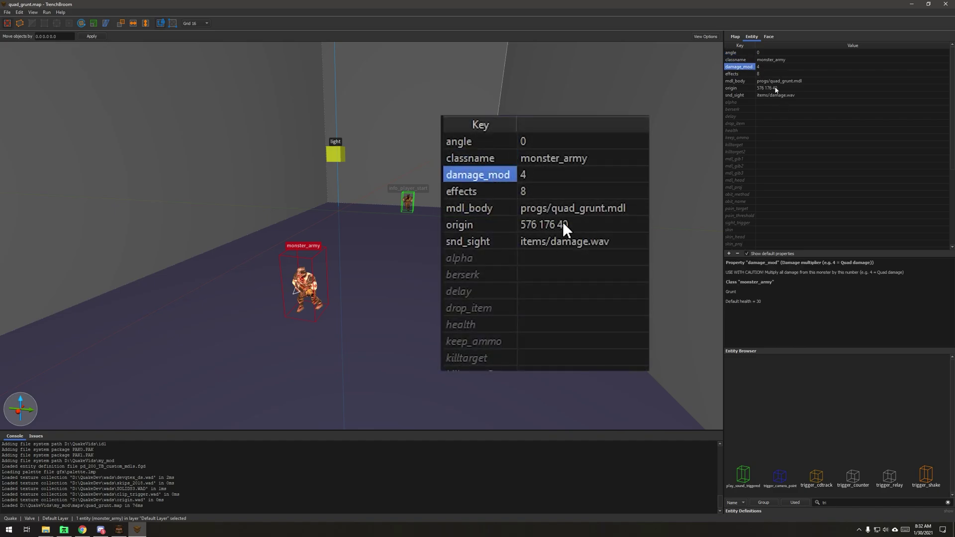
pyautogui.click(734, 74)
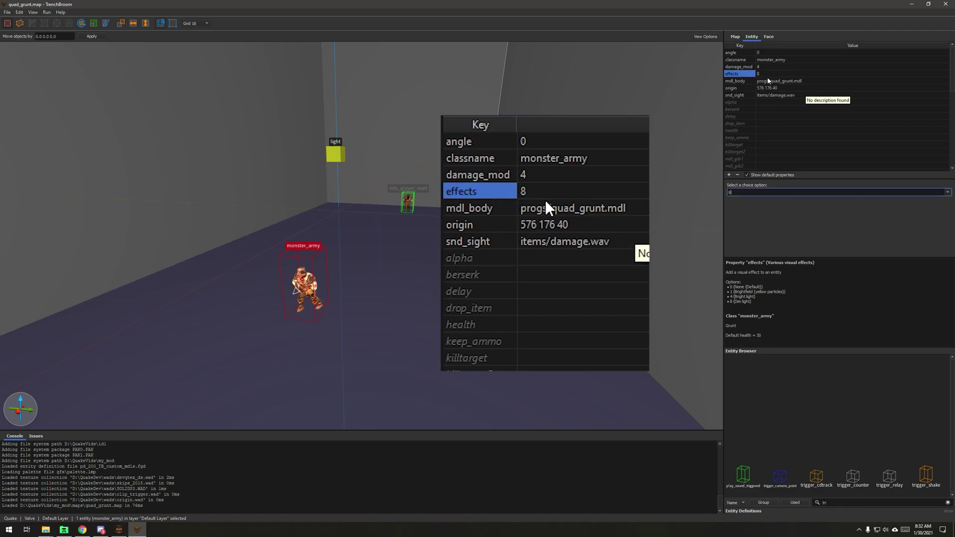
pyautogui.click(948, 192)
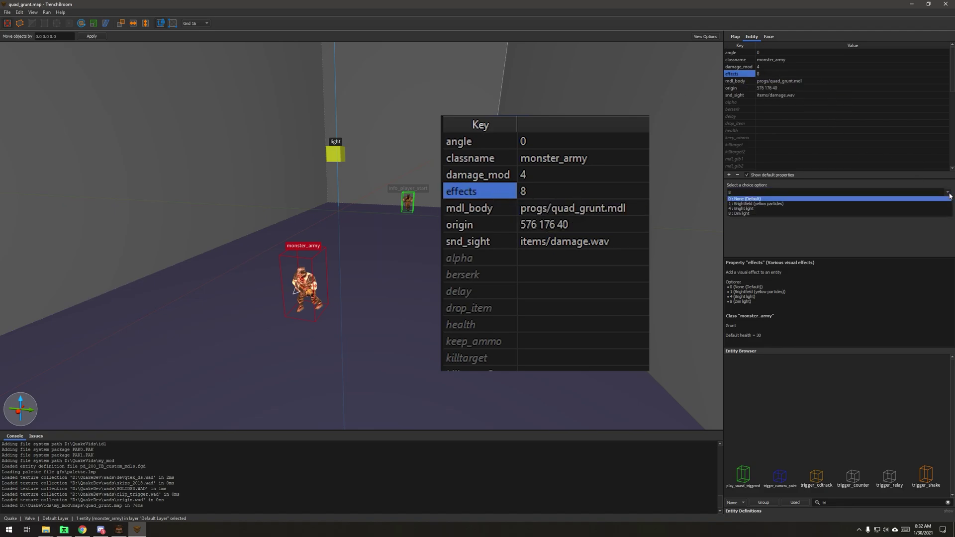
pyautogui.click(748, 81)
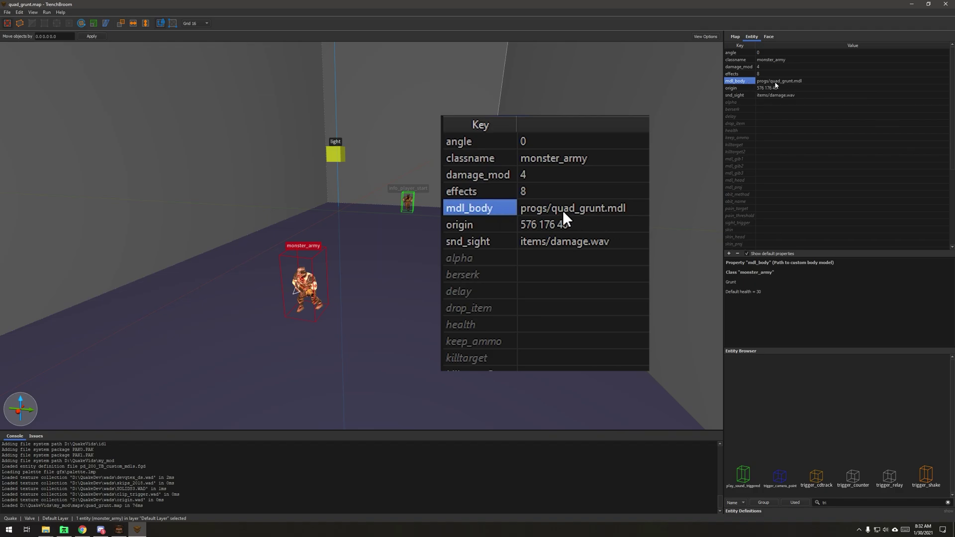
pyautogui.click(800, 82)
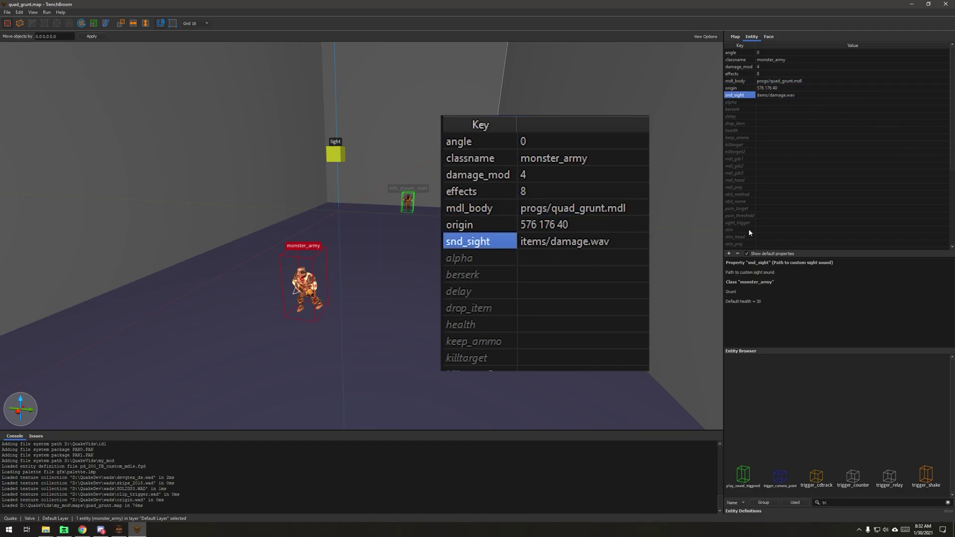
# Set the grunt's berserk property to 1 so it skips certain pain animations.
pyautogui.click(775, 108)
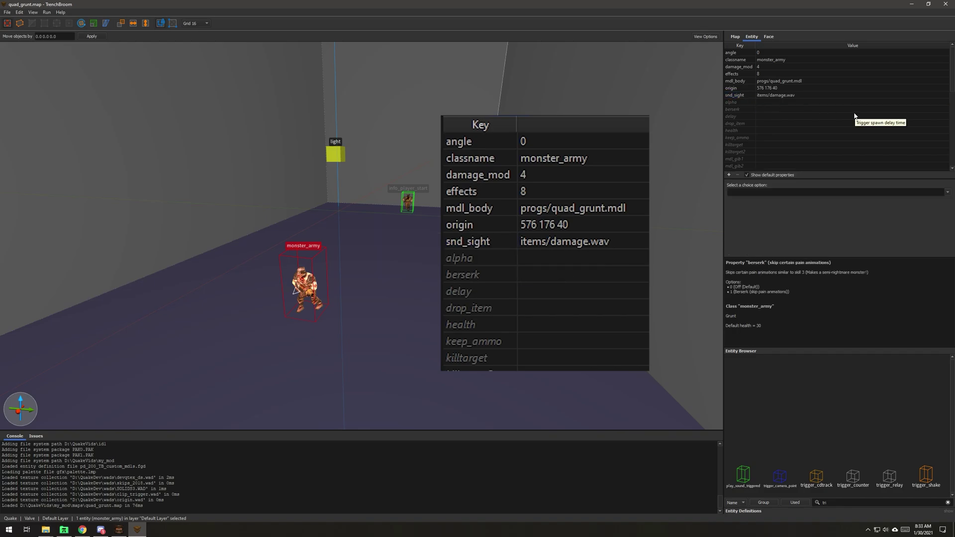
pyautogui.write('1')
pyautogui.press('Return')
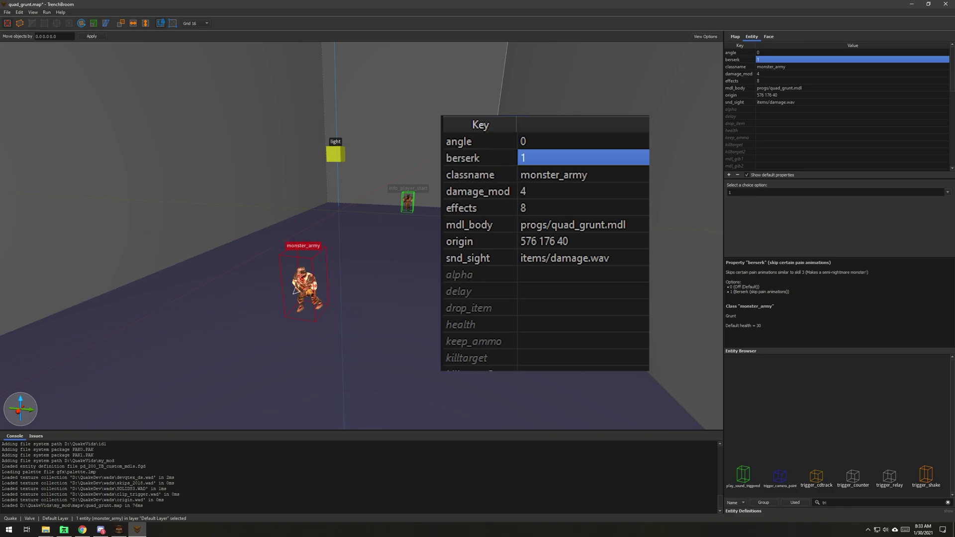
pyautogui.click(322, 301)
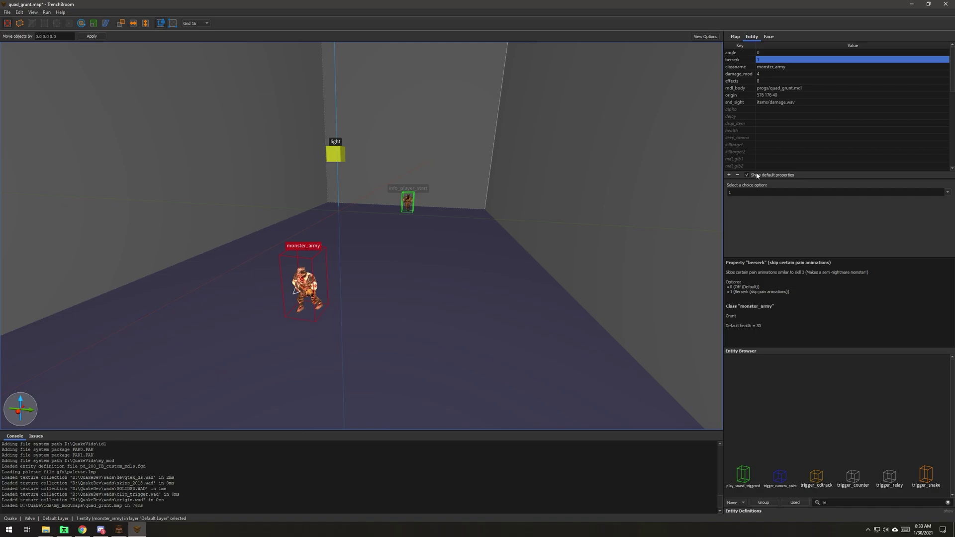
# Set the grunt's drop_item property to option 1, Drop a Silver Key upon death, and look through the other drop options.
pyautogui.click(736, 102)
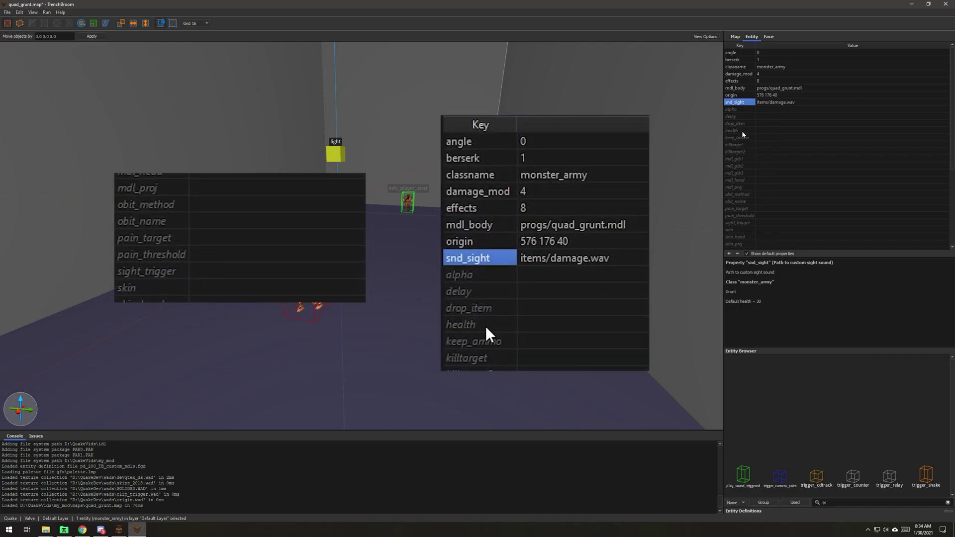
pyautogui.click(741, 123)
pyautogui.click(948, 193)
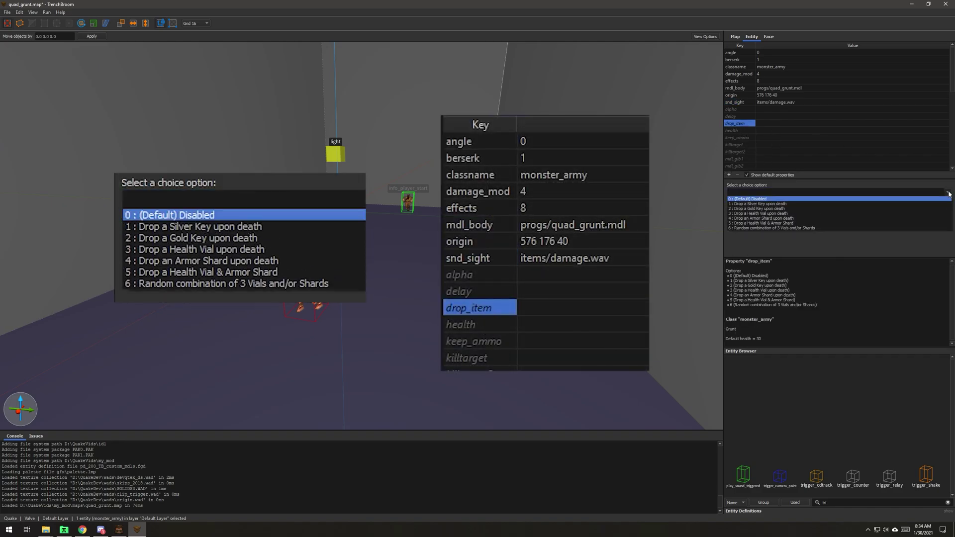
pyautogui.click(868, 207)
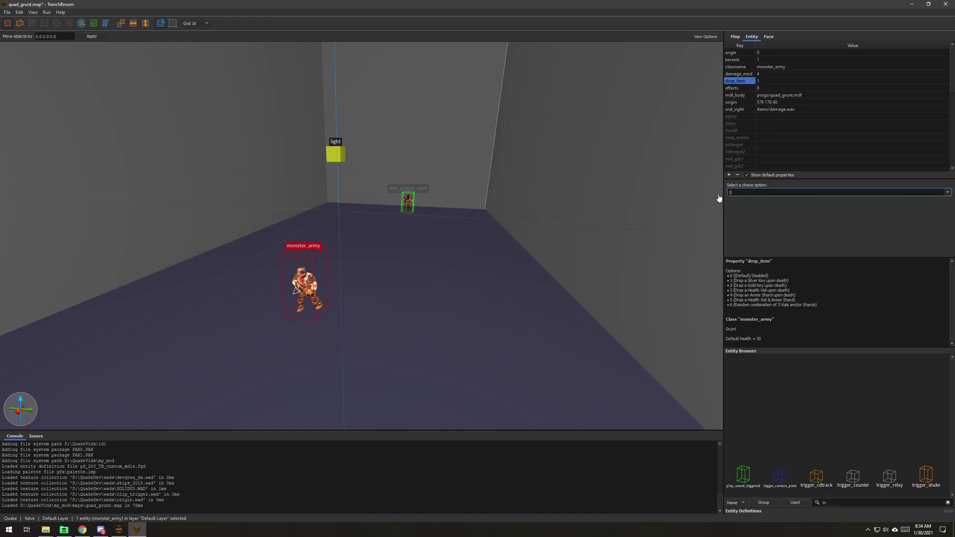
pyautogui.click(945, 194)
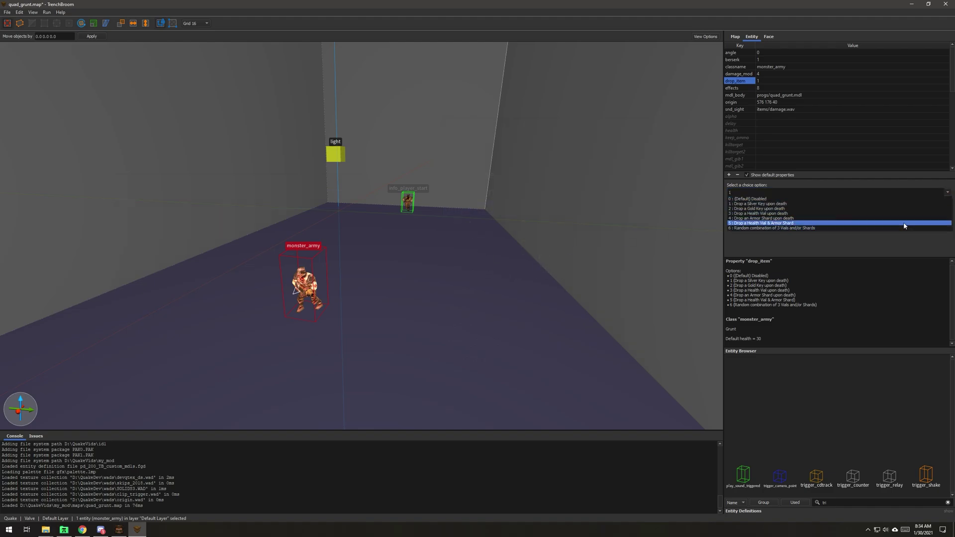
pyautogui.click(816, 190)
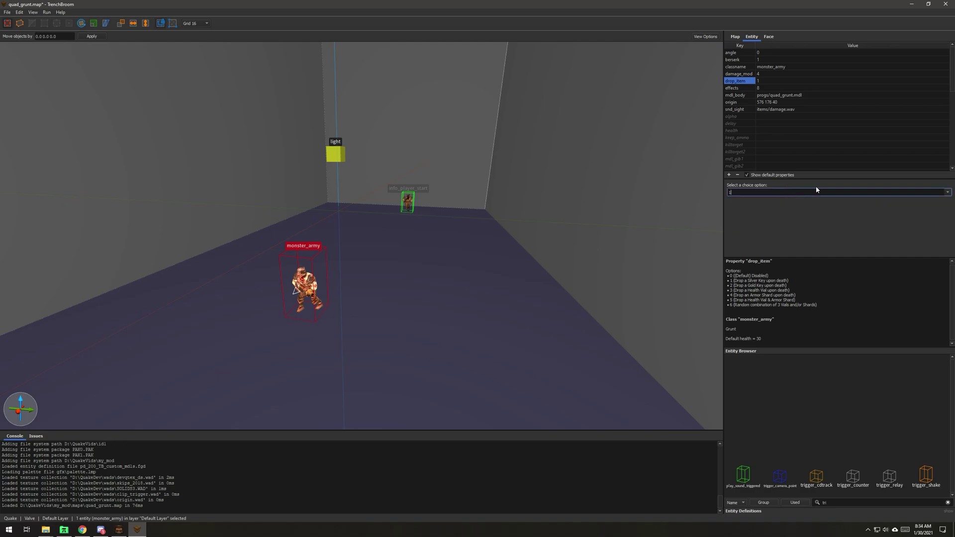
# Check the grunt's default health in the class description and set its health property to 60.
pyautogui.scroll(-2, 849, 142)
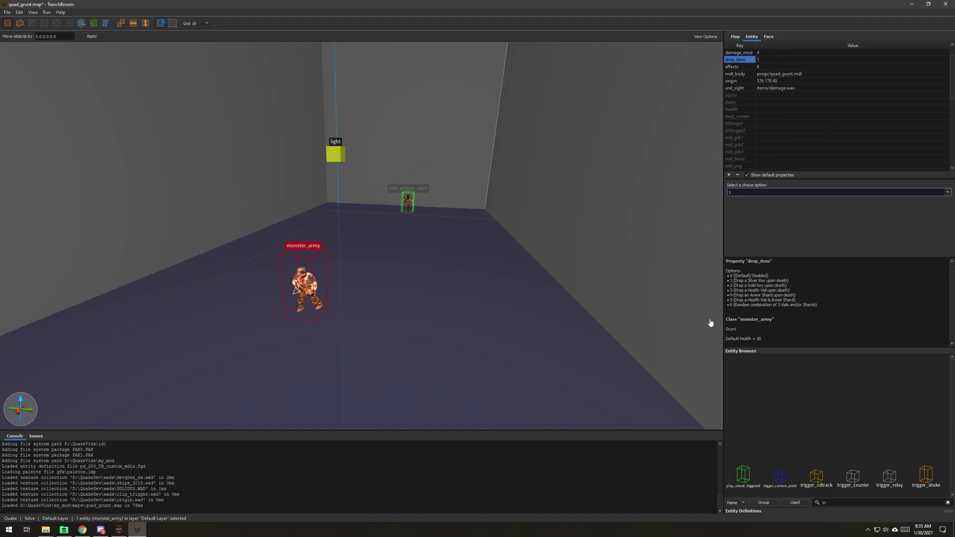
pyautogui.click(767, 340)
pyautogui.moveTo(766, 341); pyautogui.dragTo(725, 332)
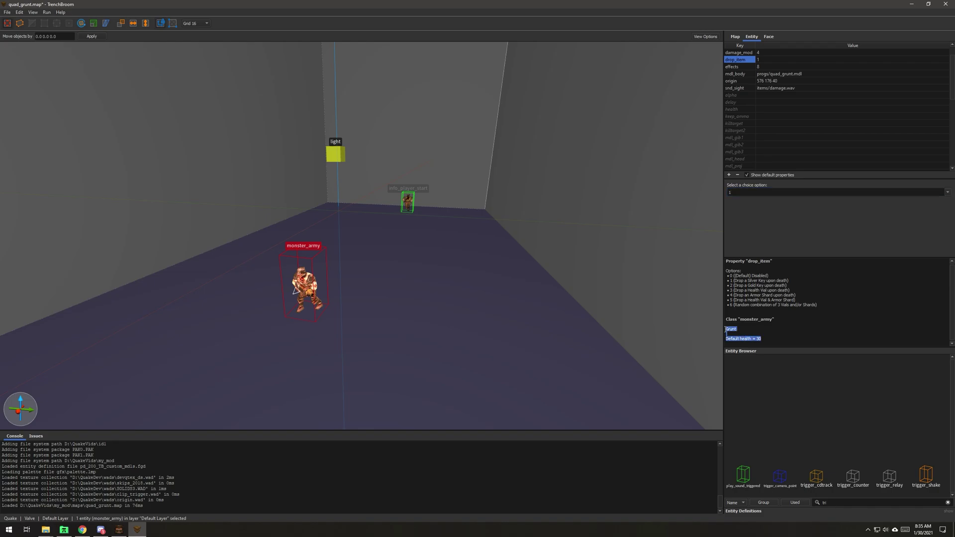
pyautogui.click(798, 341)
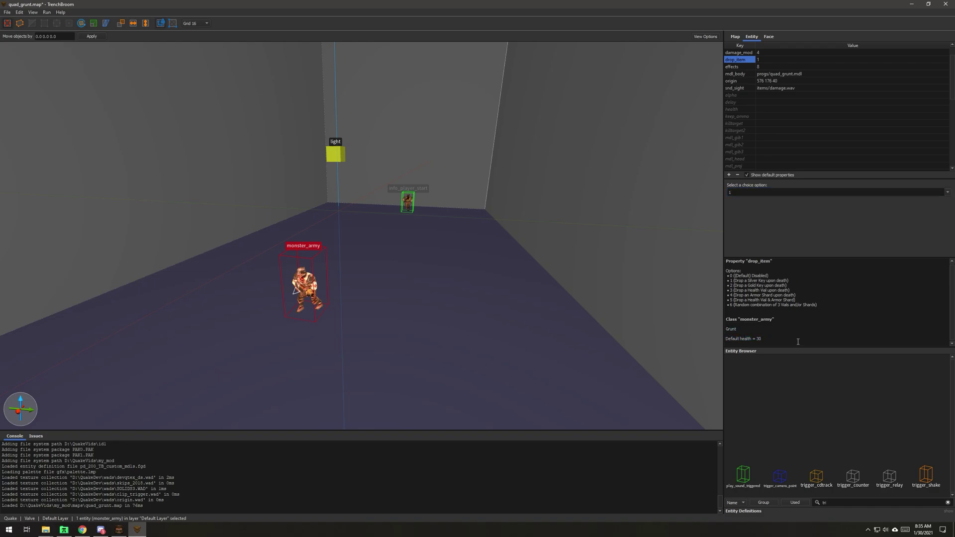
pyautogui.click(770, 110)
pyautogui.write('60')
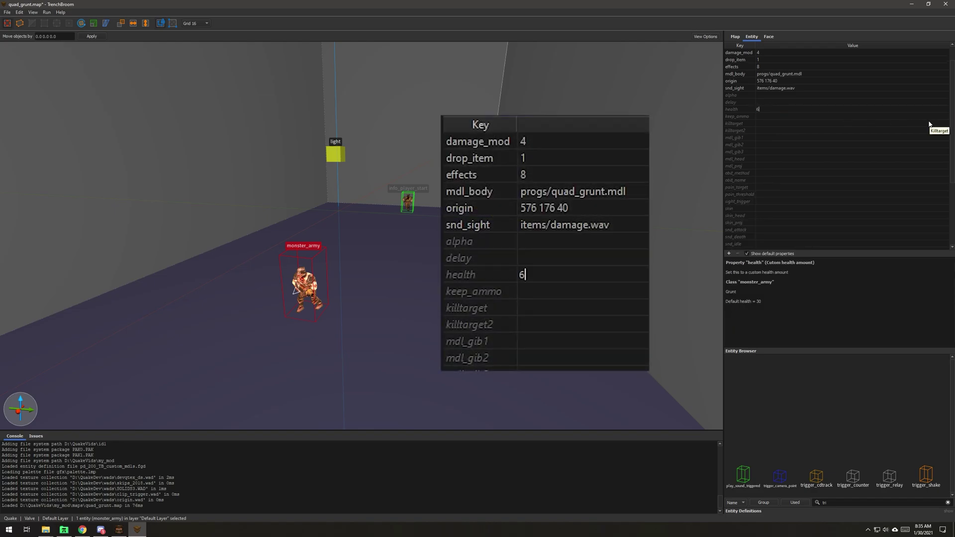
pyautogui.press('Return')
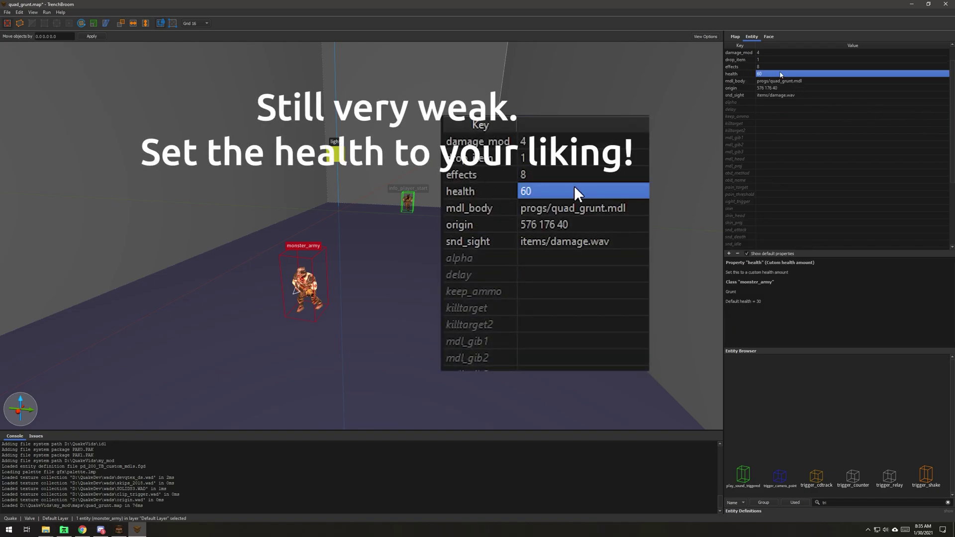
# Set the grunt's obit_method property to wasted.
pyautogui.scroll(-1, 806, 234)
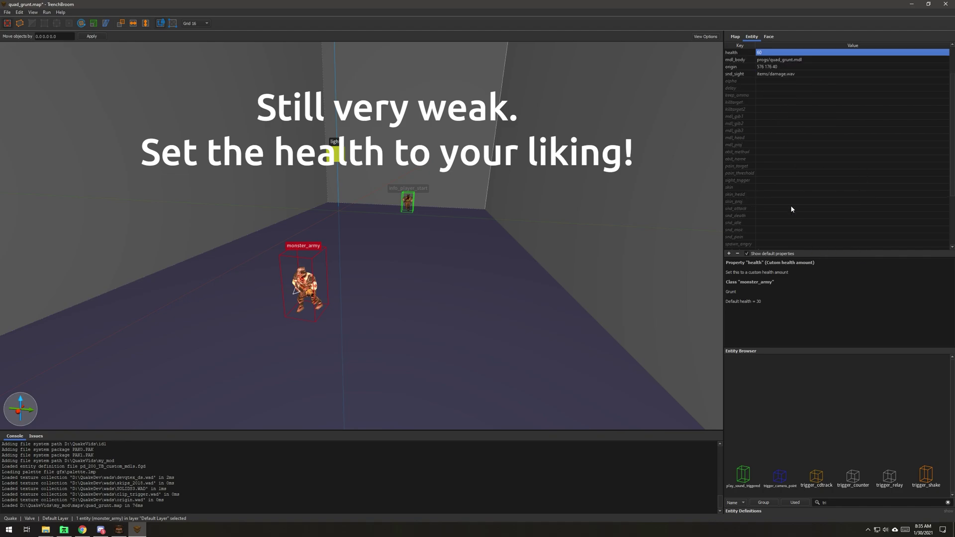
pyautogui.click(739, 137)
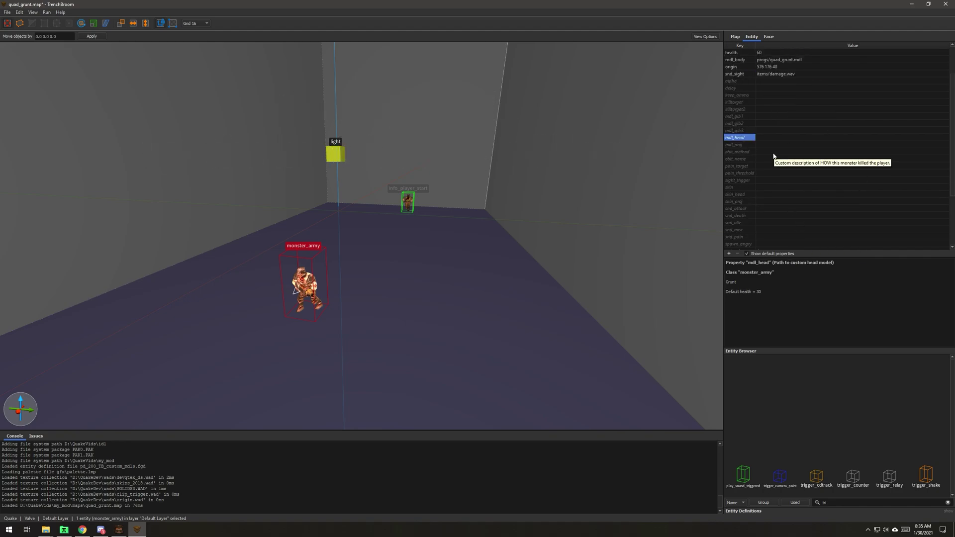
pyautogui.click(773, 153)
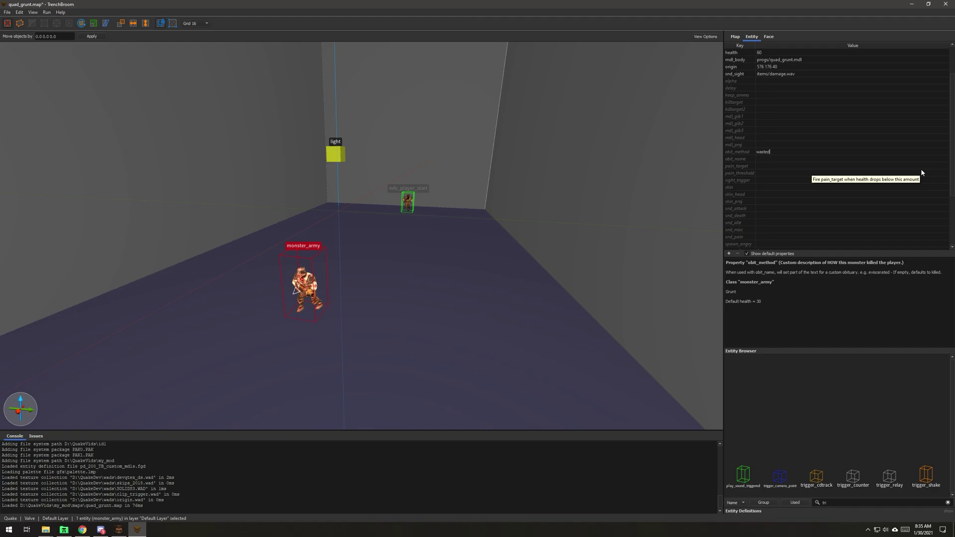
pyautogui.click(748, 157)
pyautogui.scroll(2, 791, 164)
pyautogui.click(739, 109)
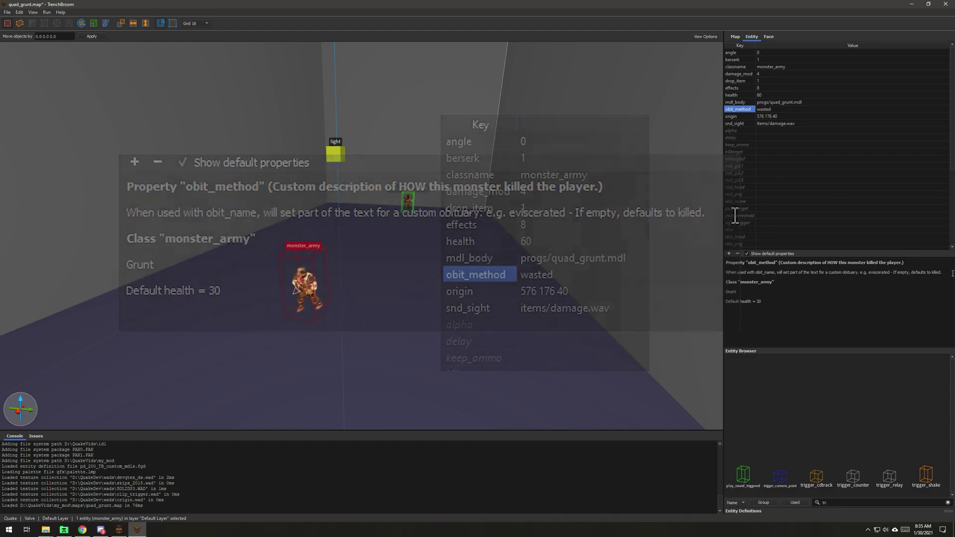
# Set the grunt's obit_name property to Quad Grunt and check it alongside the obituary method.
pyautogui.click(814, 201)
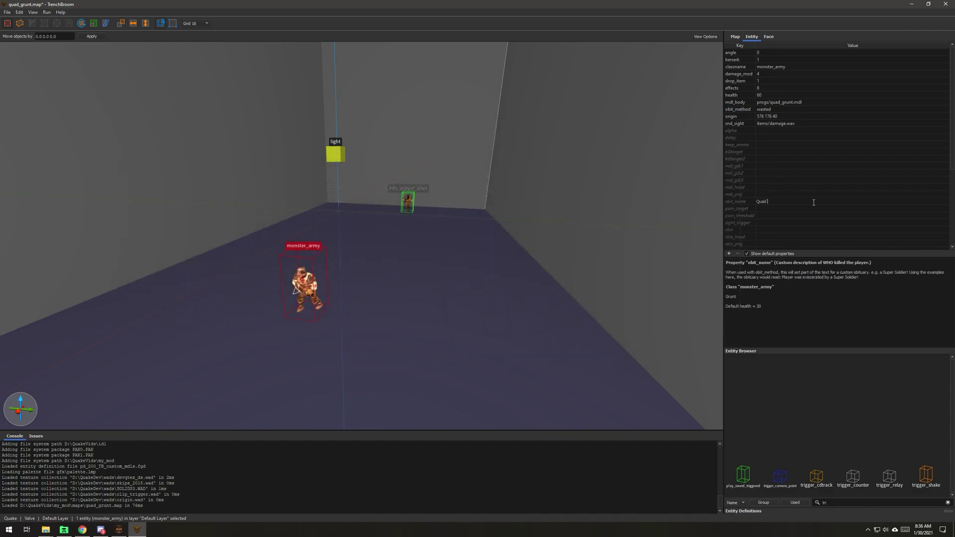
pyautogui.write('Quad Grunt')
pyautogui.press('Return')
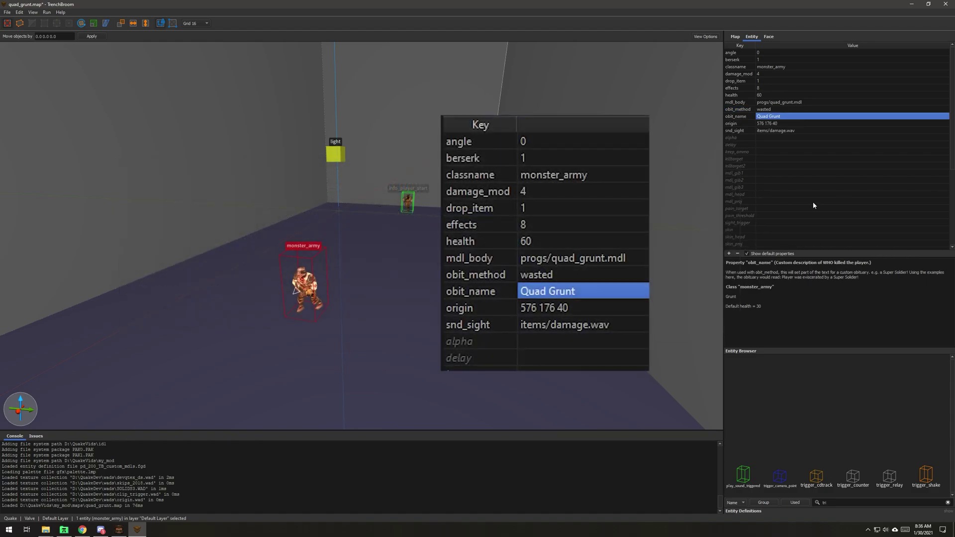
pyautogui.click(740, 109)
pyautogui.click(740, 115)
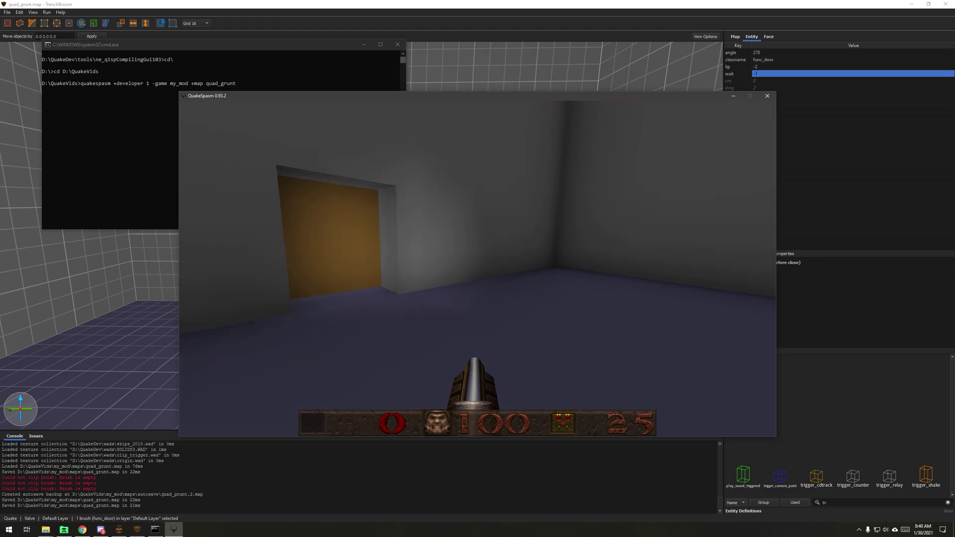
# Look around the room and its closed door in the running quad_grunt map in QuakeSpasm.
pyautogui.press('d')
pyautogui.press('a')
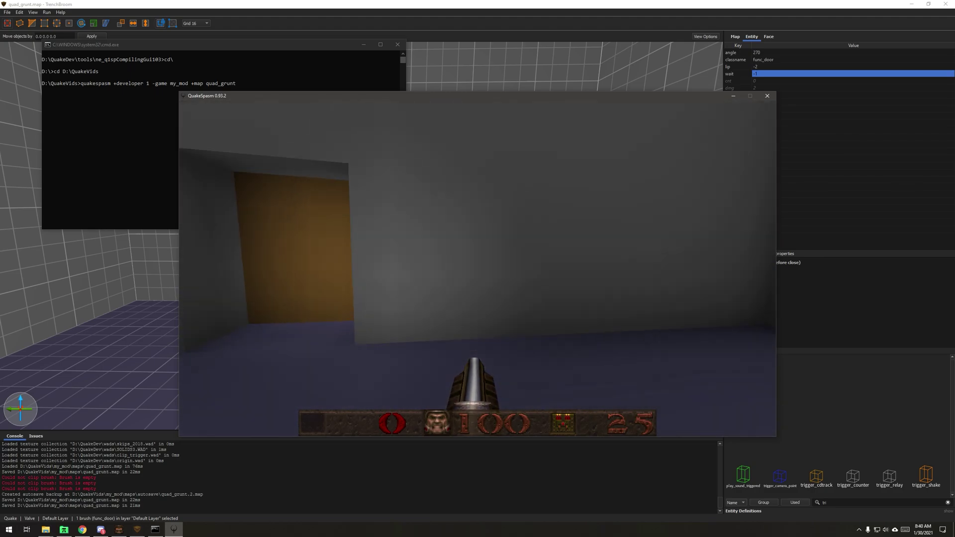
pyautogui.press('d')
pyautogui.press('a')
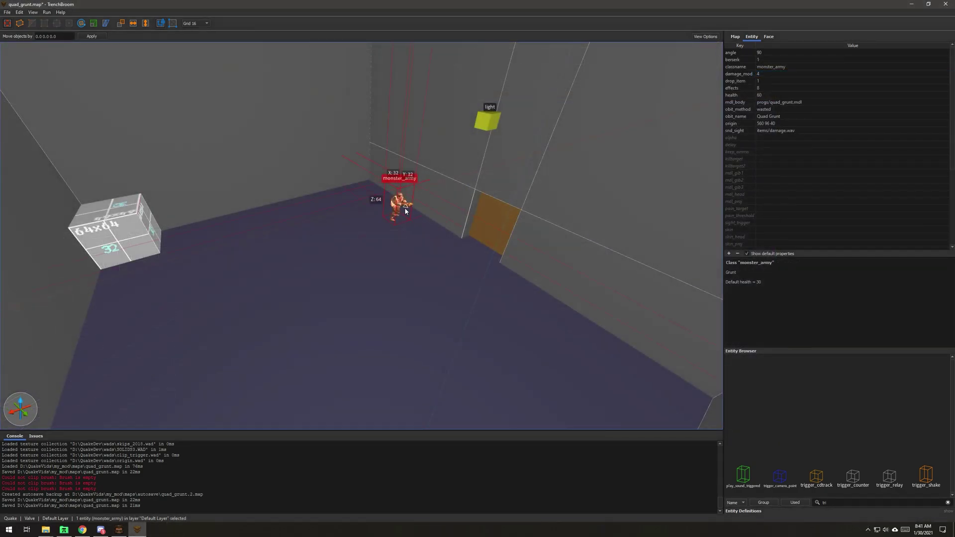
# In TrenchBroom, move the grunt across the room to origin 864 208 40, rotate it to angle 180, and save the map.
pyautogui.moveTo(405, 210); pyautogui.dragTo(192, 358)
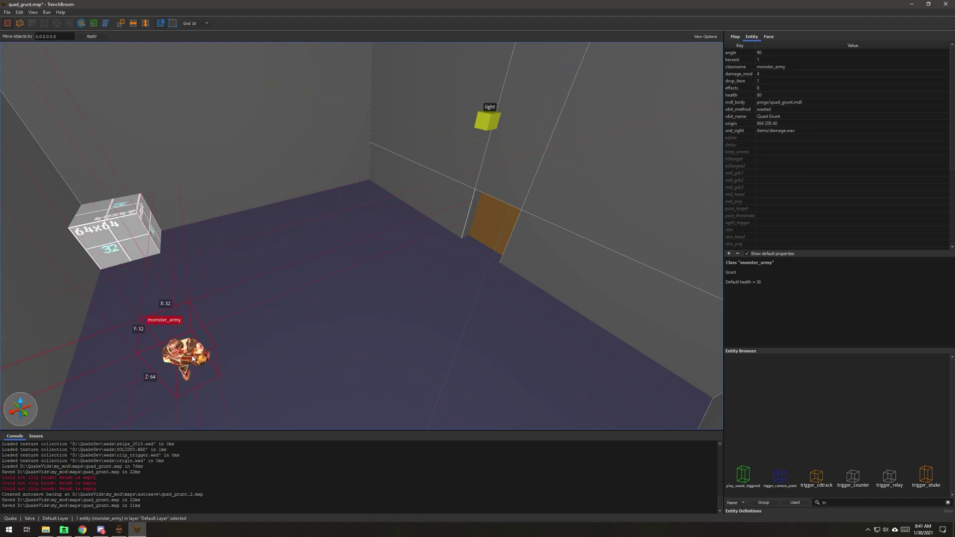
pyautogui.hotkey('alt', 'Right')
pyautogui.keyDown('alt'); pyautogui.moveTo(304, 362); pyautogui.dragTo(262, 335, button='right'); pyautogui.keyUp('alt')
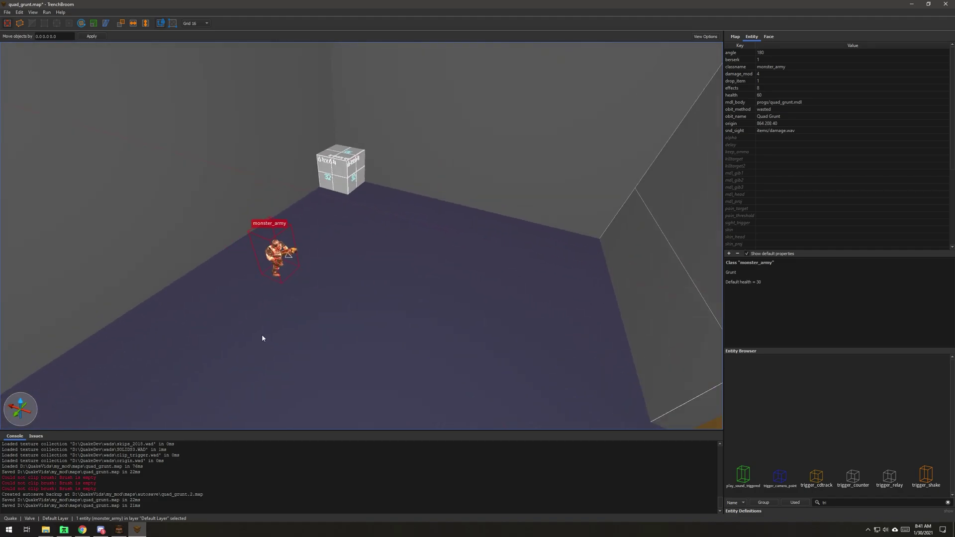
pyautogui.scroll(-3, 262, 334)
pyautogui.hotkey('ctrl', 's')
# Compile and launch the map in QuakeSpasm and walk toward the door to test the relocated grunt.
pyautogui.hotkey('alt', 'Tab')
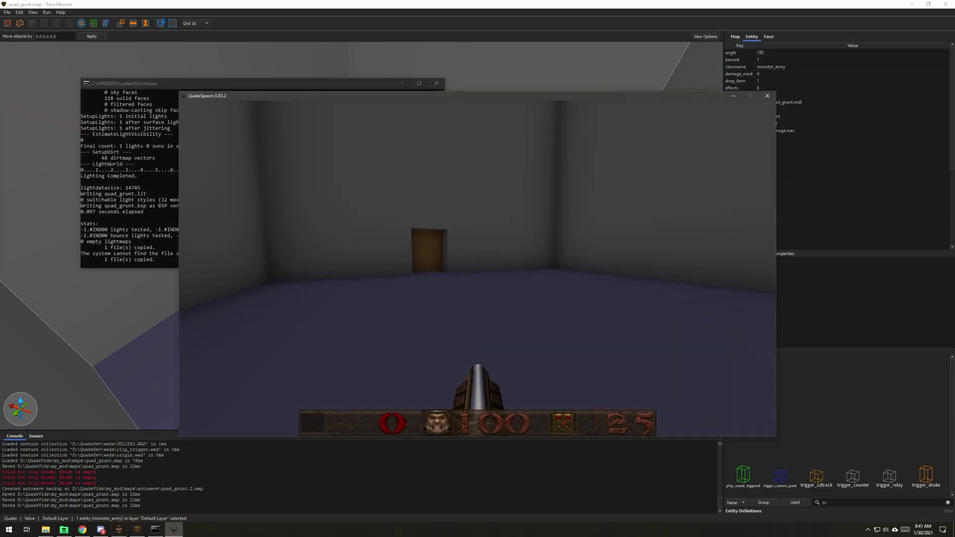
pyautogui.press('w')
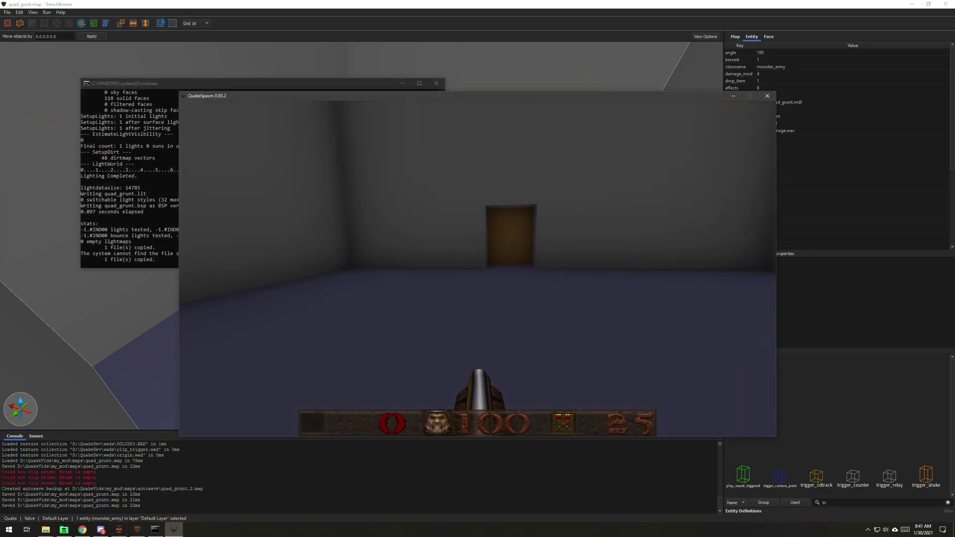
pyautogui.press('s')
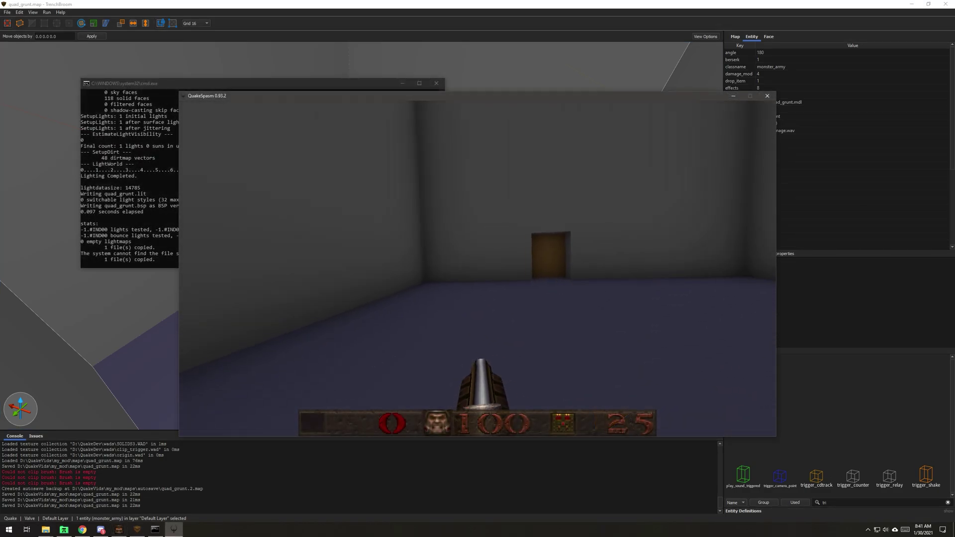
pyautogui.press('w')
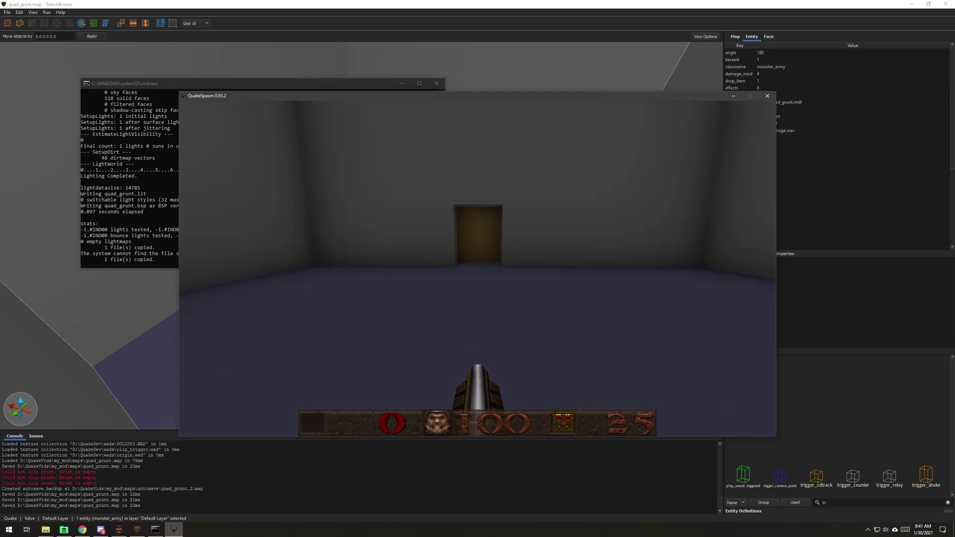
pyautogui.press('w')
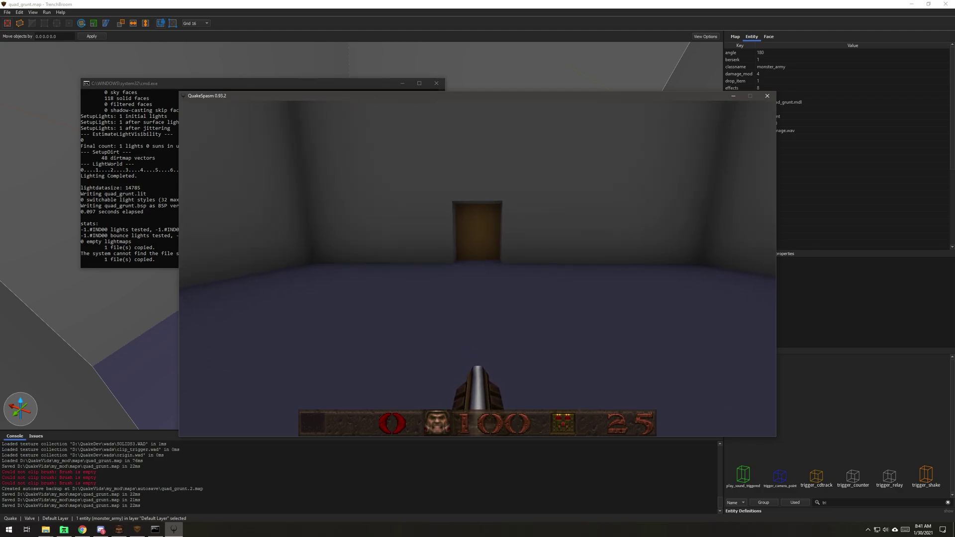
pyautogui.press('w')
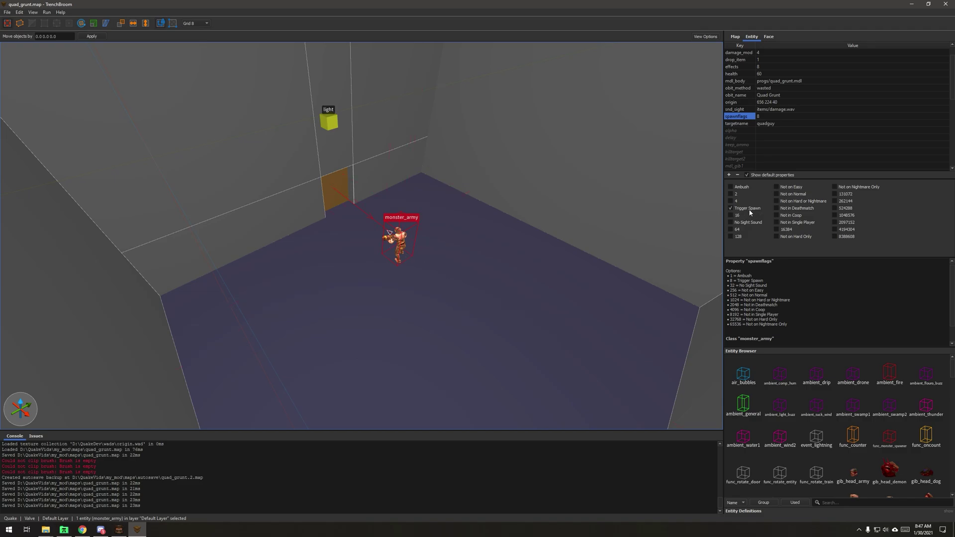
# In TrenchBroom, move the trigger-spawned grunt closer to the doorway, to origin 600 216 40.
pyautogui.moveTo(408, 245); pyautogui.dragTo(377, 229)
pyautogui.scroll(3, 441, 239)
pyautogui.moveTo(441, 240); pyautogui.dragTo(416, 257, button='right')
pyautogui.press('s')
pyautogui.press('d')
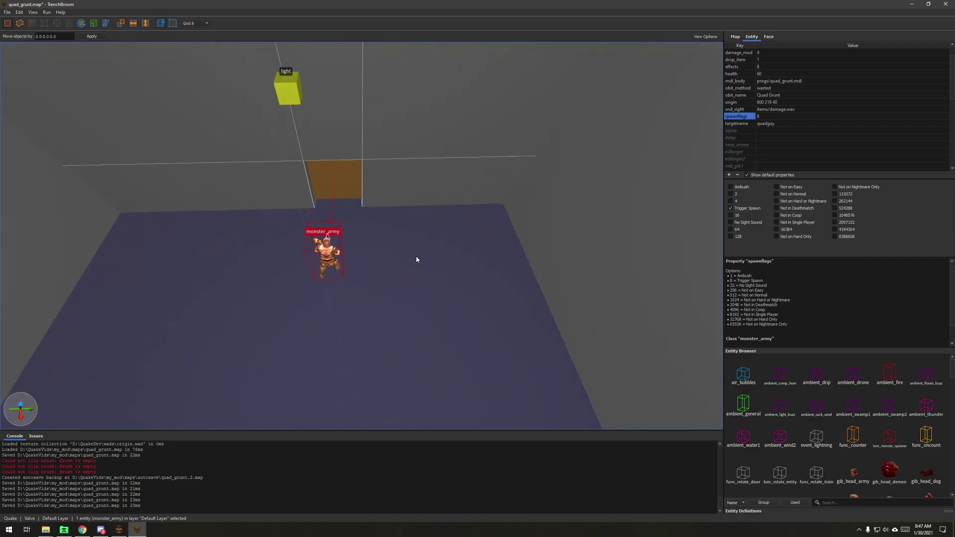
pyautogui.press('a')
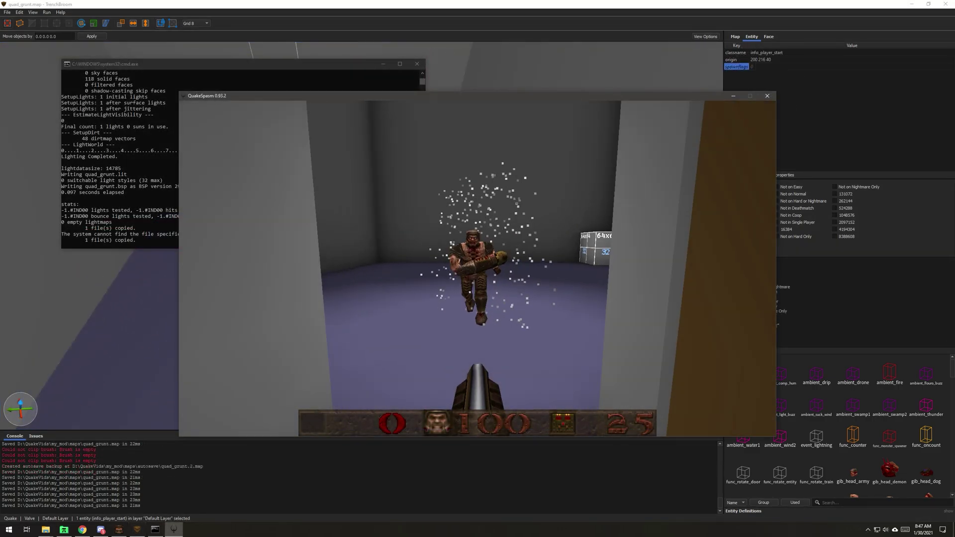
# Playtest the grunt's spawn behind the door in QuakeSpasm, letting it attack the player before restarting the map.
pyautogui.press('w')
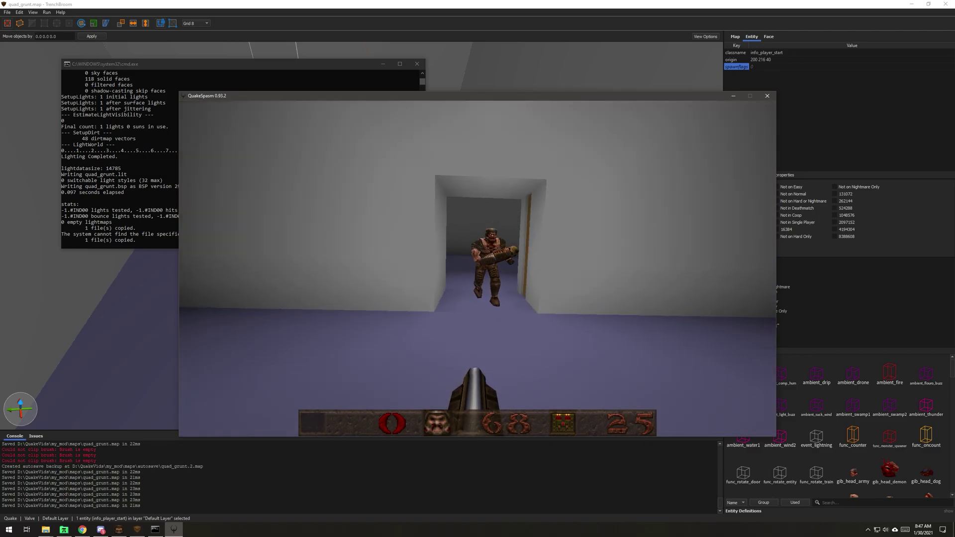
pyautogui.press('1')
pyautogui.press('2')
pyautogui.press('w')
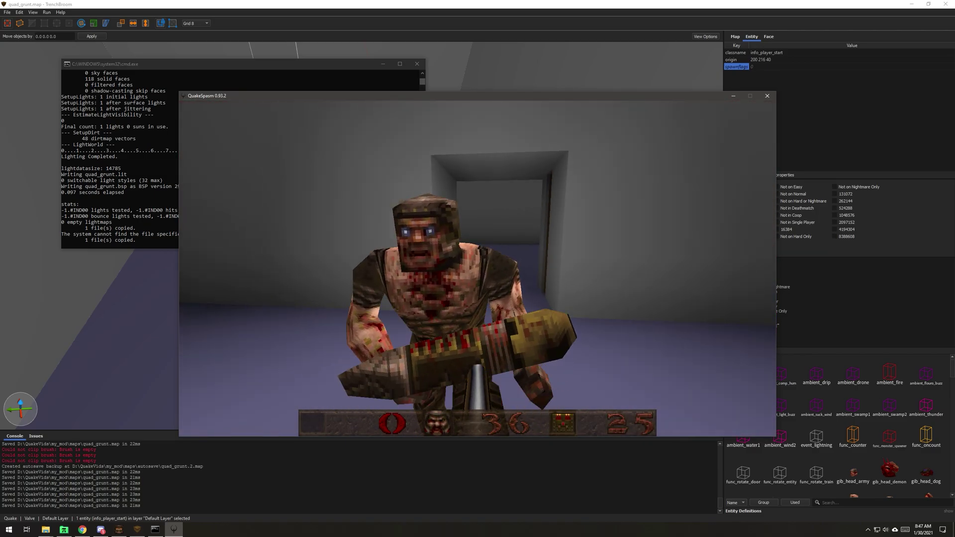
pyautogui.press('space')
pyautogui.press('w')
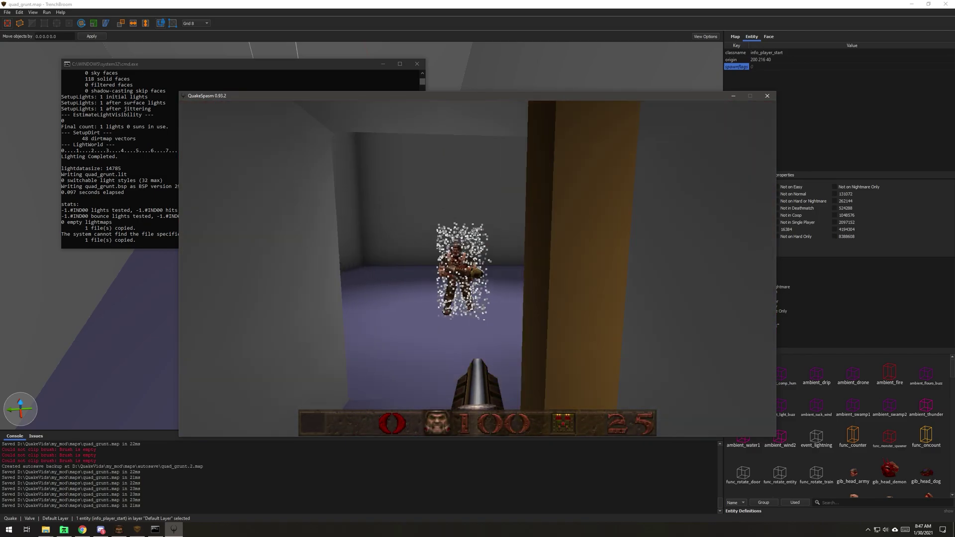
# Trigger the grunt at the door again and back away to draw it through the doorway.
pyautogui.press('w')
pyautogui.press('s')
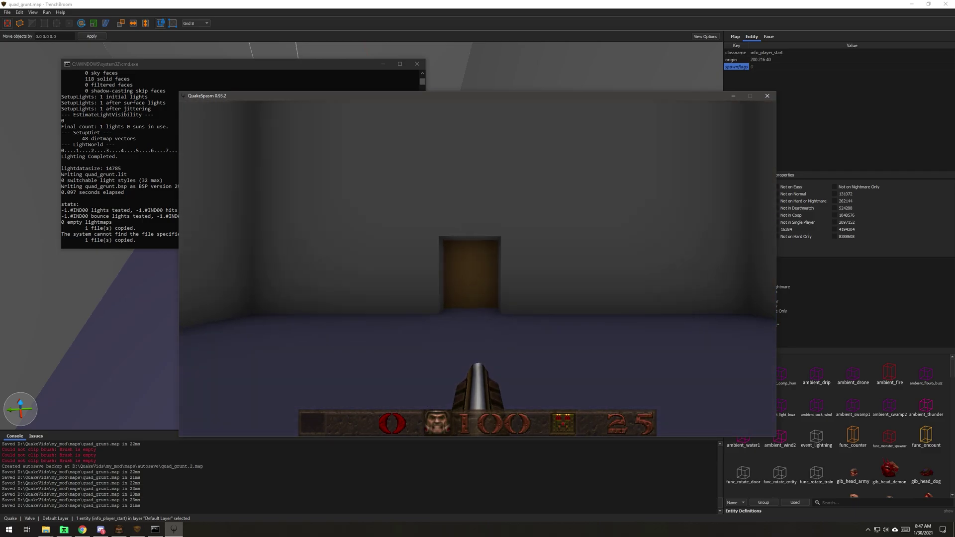
pyautogui.press('w')
pyautogui.press('s')
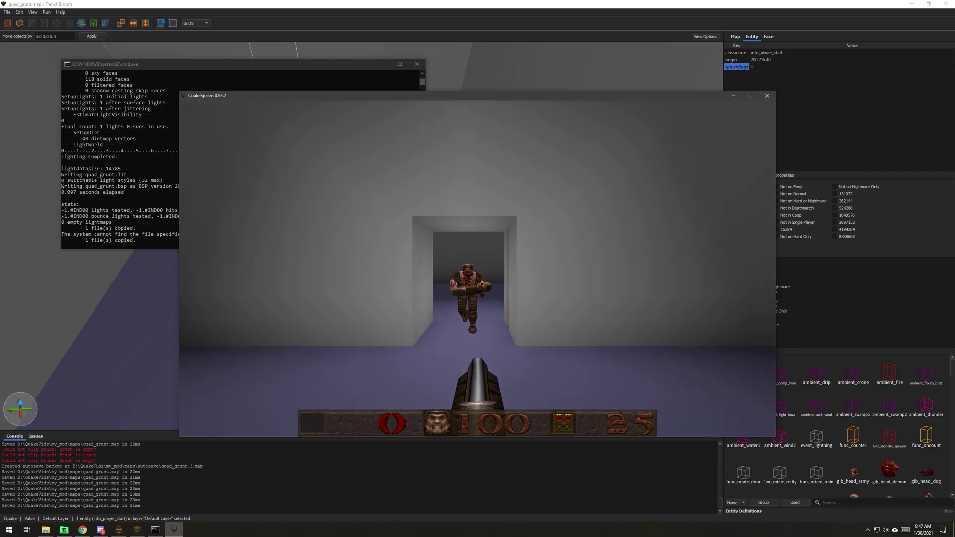
pyautogui.press('s')
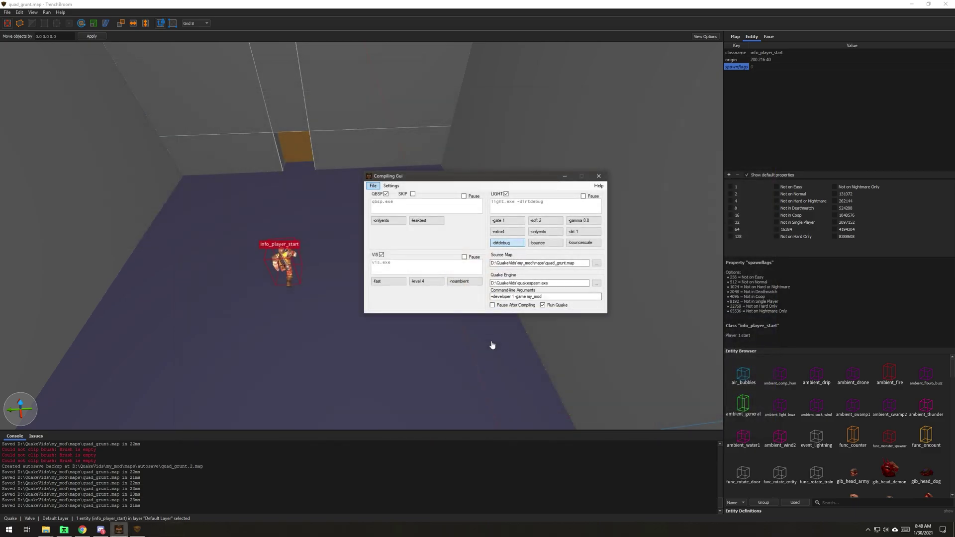
# Switch back to TrenchBroom and set the grunt's keep_ammo property to 1 so it drops no backpack upon death.
pyautogui.click(346, 4)
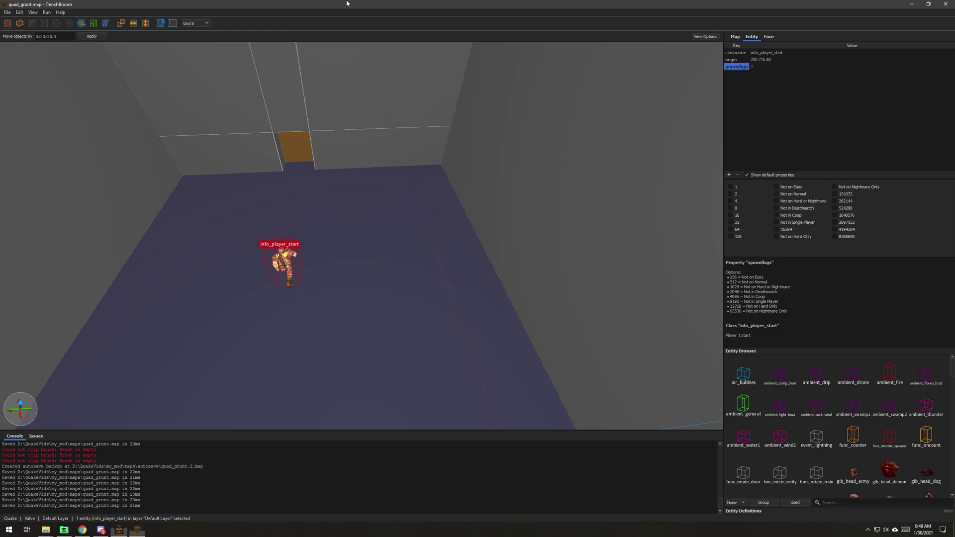
pyautogui.press('w')
pyautogui.moveTo(374, 221); pyautogui.dragTo(279, 227, button='right')
pyautogui.press('s')
pyautogui.click(373, 272)
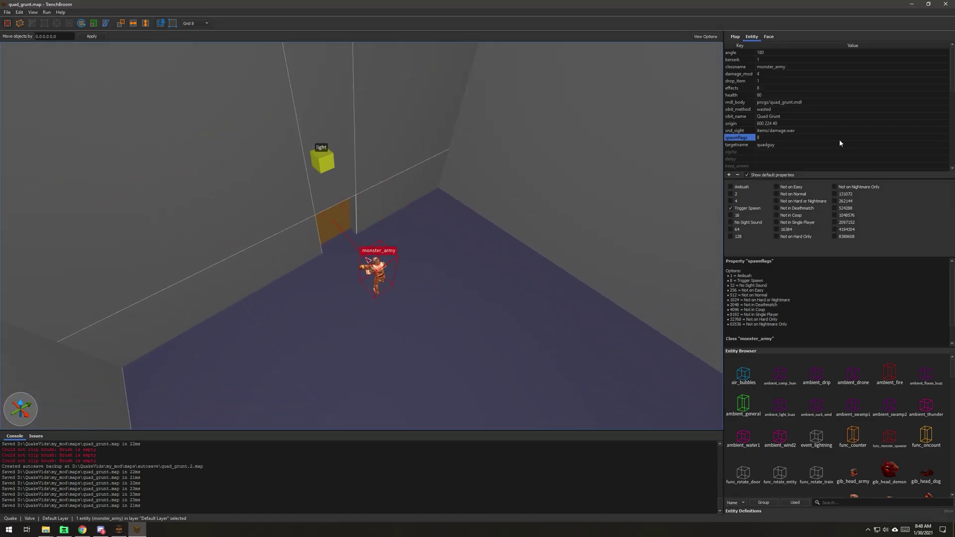
pyautogui.click(741, 165)
pyautogui.scroll(-2, 758, 147)
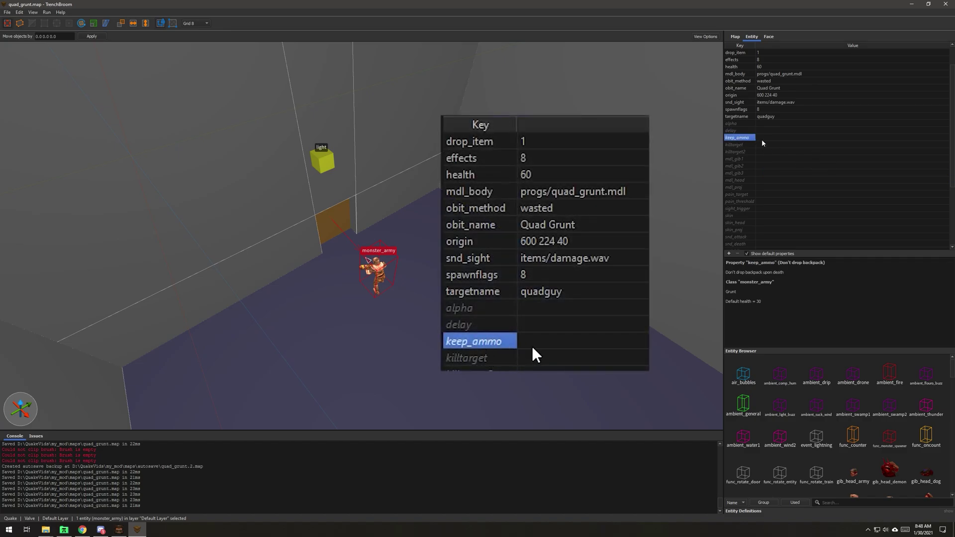
pyautogui.click(762, 142)
pyautogui.write('1')
pyautogui.press('Return')
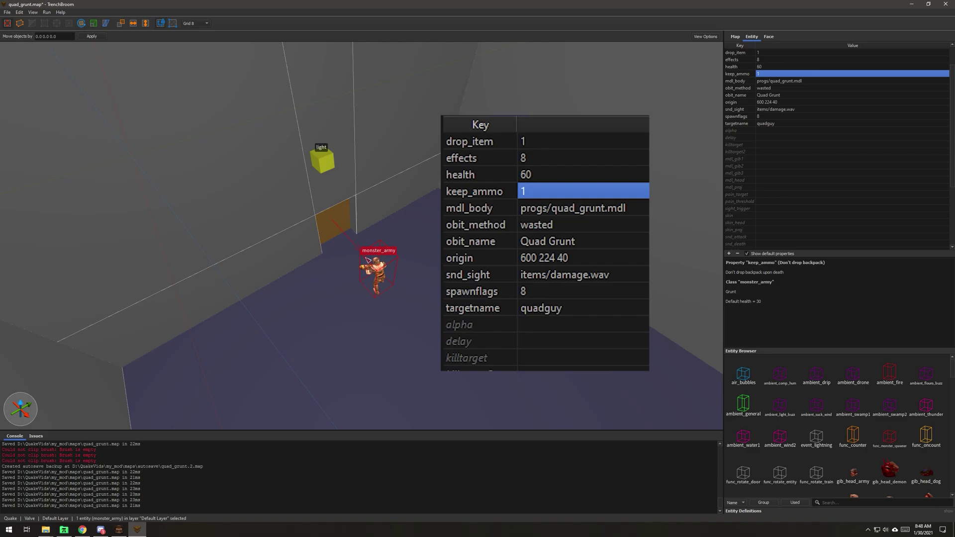
# Save the map, then compile and run it in QuakeSpasm.
pyautogui.hotkey('ctrl', 's')
pyautogui.hotkey('alt', 'Tab')
pyautogui.hotkey('alt', 'g')
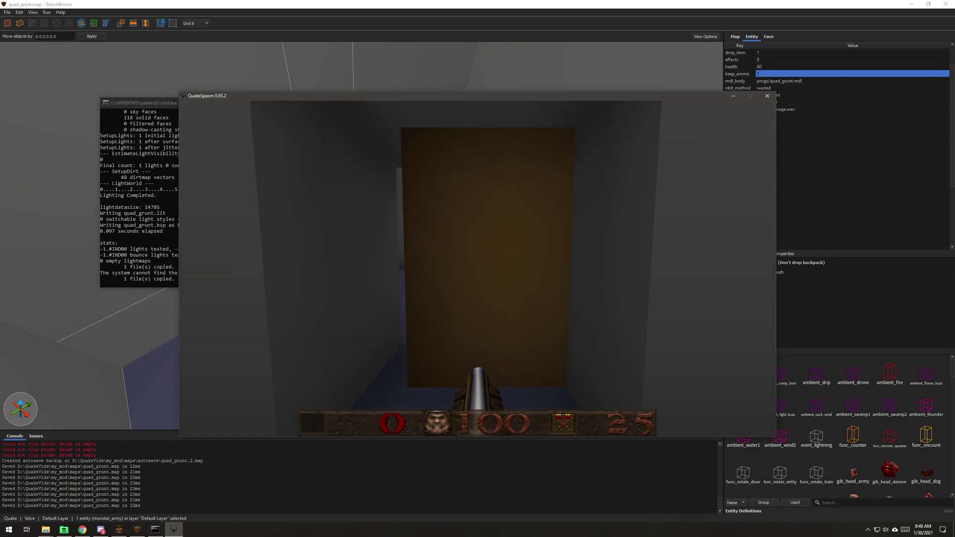
# Open the door, kill the grunt with the shotgun, and collect the Silver Key it drops.
pyautogui.press('w')
pyautogui.press('s')
pyautogui.click(477, 268)
pyautogui.click(477, 268)
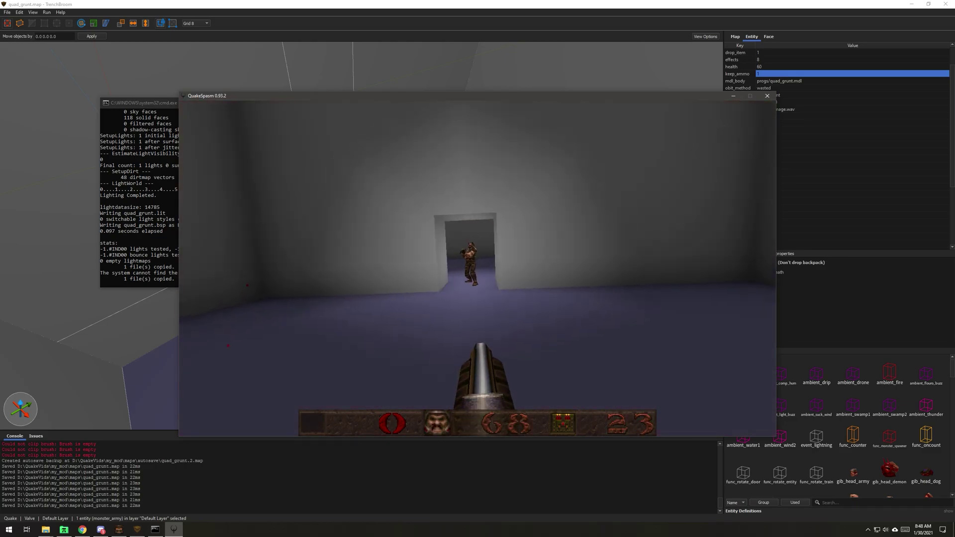
pyautogui.press('w')
pyautogui.click(477, 269)
pyautogui.press('s')
pyautogui.press('w')
pyautogui.click(477, 269)
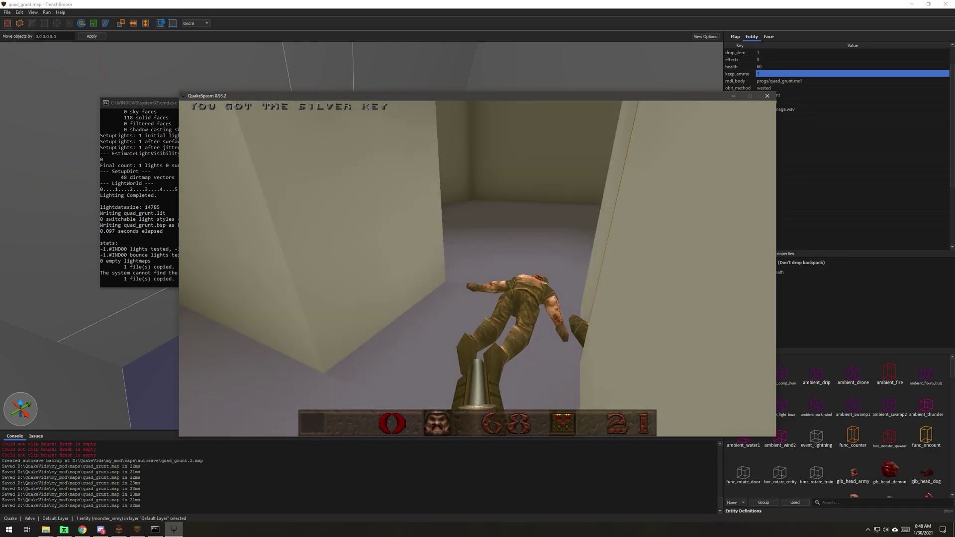
# Preview the proj_bolt3.mdl projectile model, then highlight the GIB models, keys, powerups and projectiles credit line in ad_v1_70_credits.txt in Notepad++.
pyautogui.press('Down')
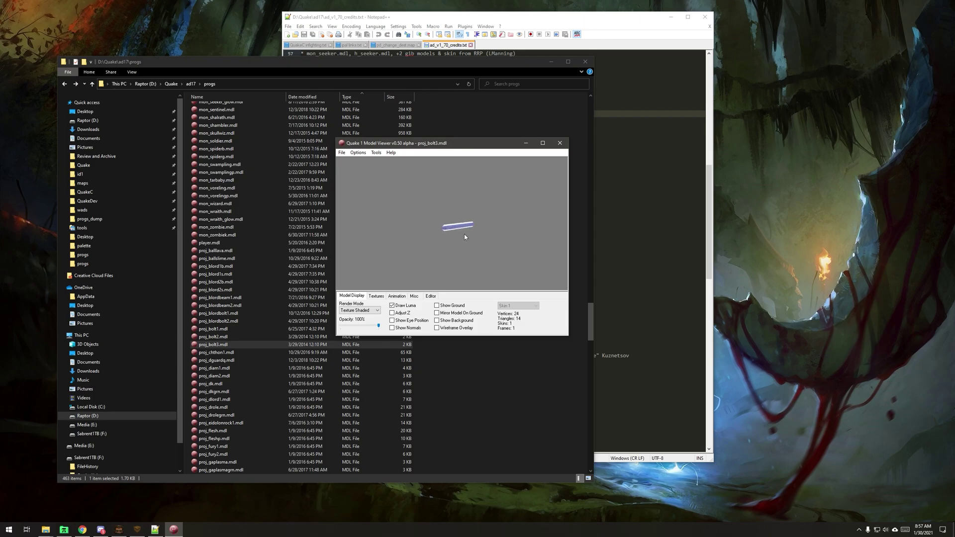
pyautogui.click(638, 231)
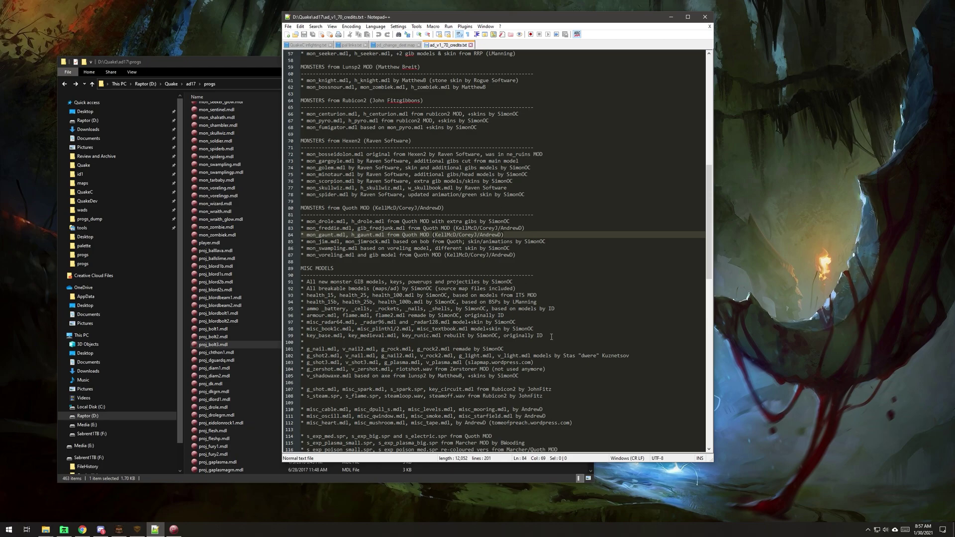
pyautogui.moveTo(515, 282); pyautogui.dragTo(299, 283)
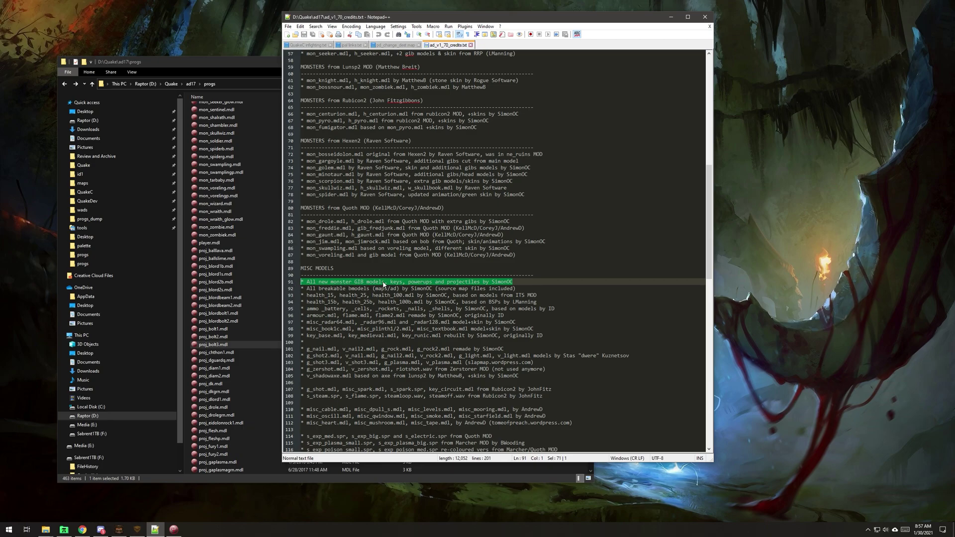
# Highlight only the projectiles credit at the end of the first Misc Models line, then clear the selection.
pyautogui.click(418, 282)
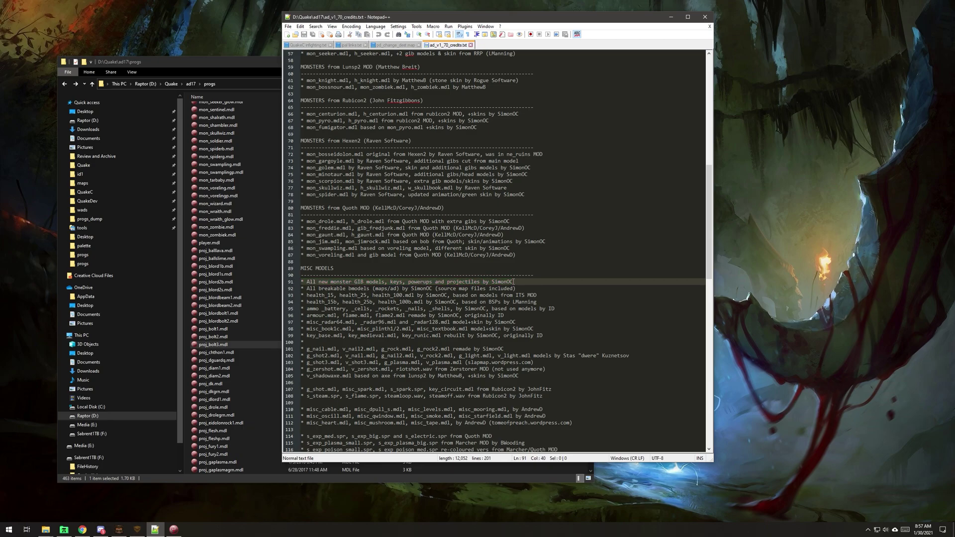
pyautogui.moveTo(514, 282); pyautogui.dragTo(450, 283)
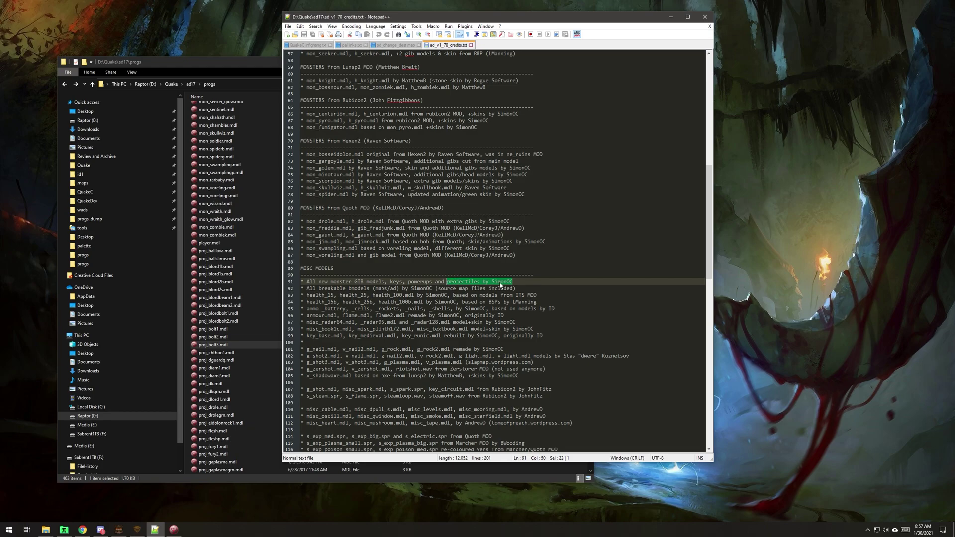
pyautogui.press('End')
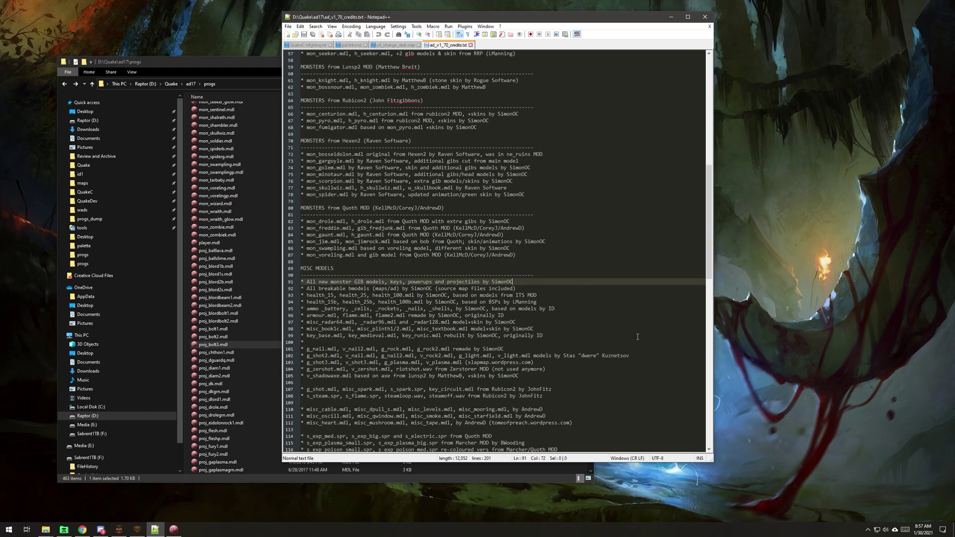
# Search the credits file for "proj", cycle through the matches to the Misc Models projectiles line, and close the search.
pyautogui.hotkey('ctrl', 'f')
pyautogui.write('p')
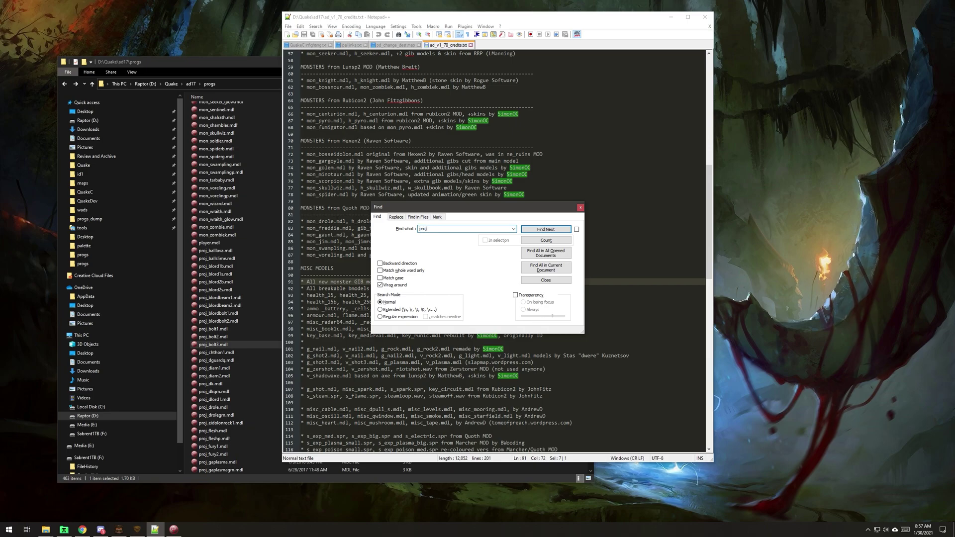
pyautogui.write('roj')
pyautogui.press('Return')
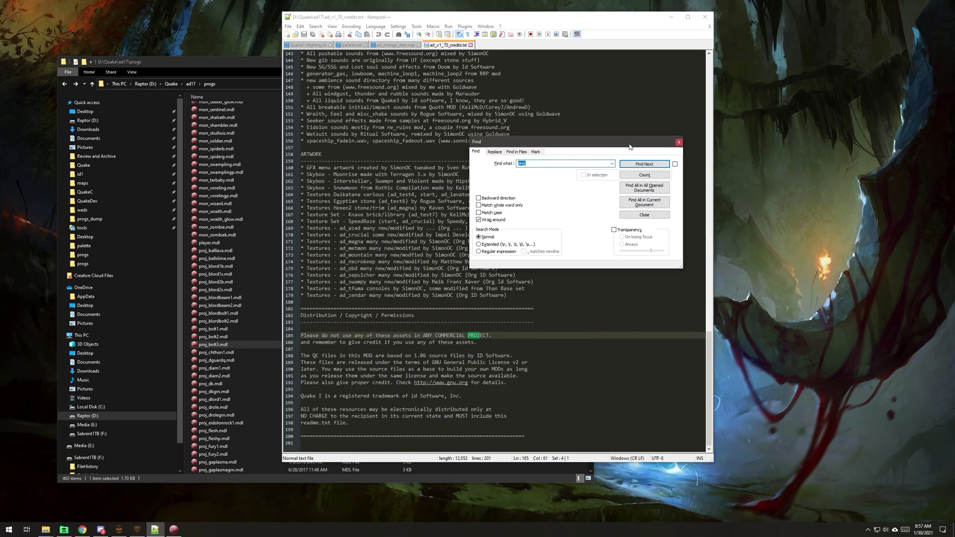
pyautogui.click(673, 99)
pyautogui.click(671, 99)
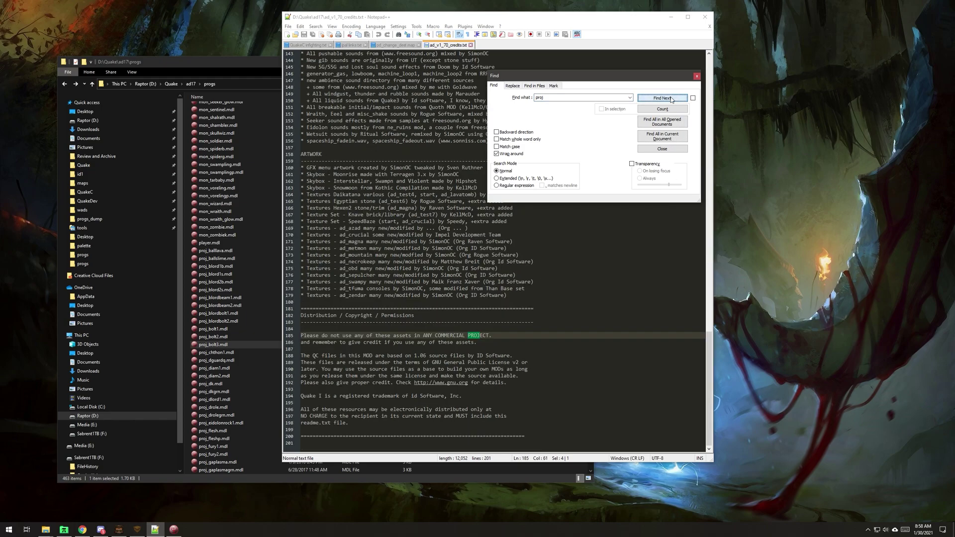
pyautogui.click(671, 99)
pyautogui.click(671, 99)
pyautogui.click(671, 99)
pyautogui.click(694, 76)
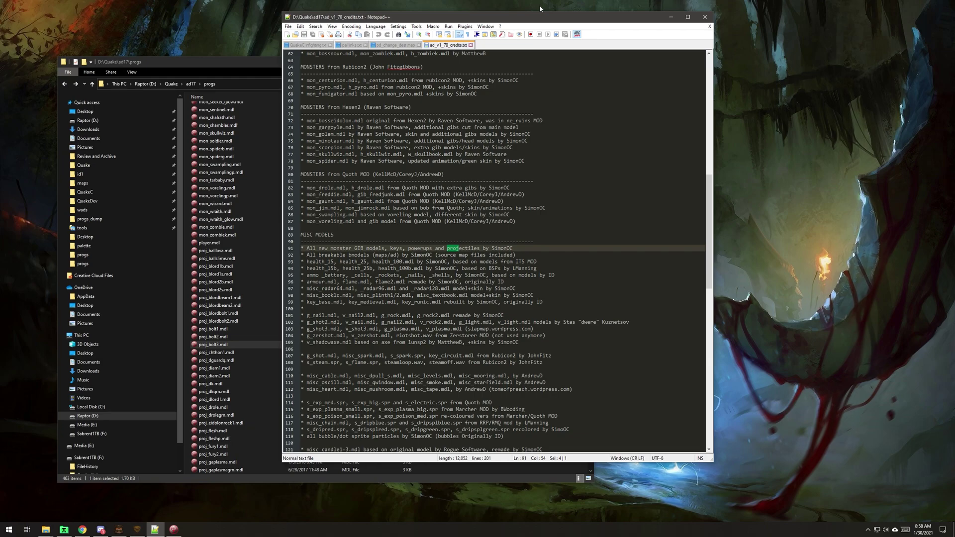
# Switch to the my_mod progs folder in File Explorer and select proj_bolt3.mdl.
pyautogui.click(196, 347)
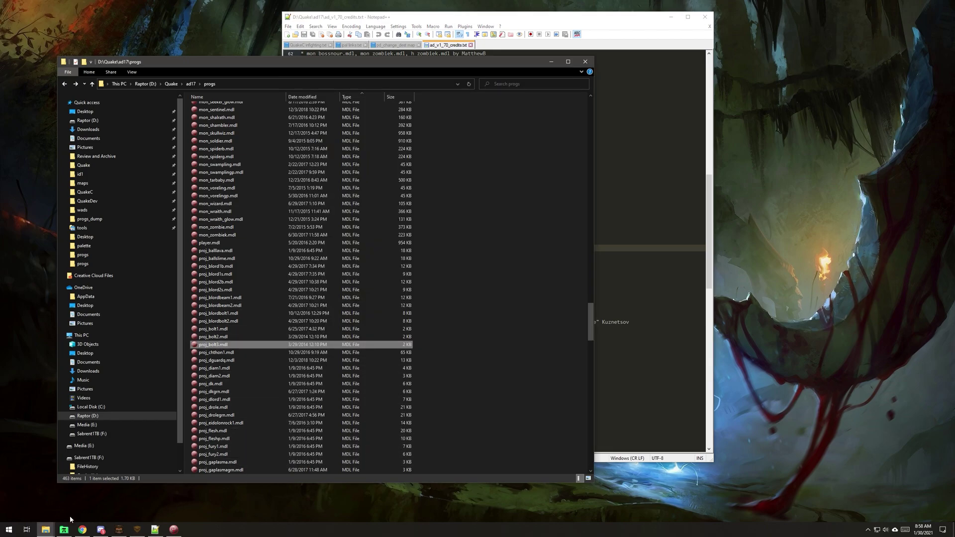
pyautogui.moveTo(51, 534)
pyautogui.moveTo(211, 497)
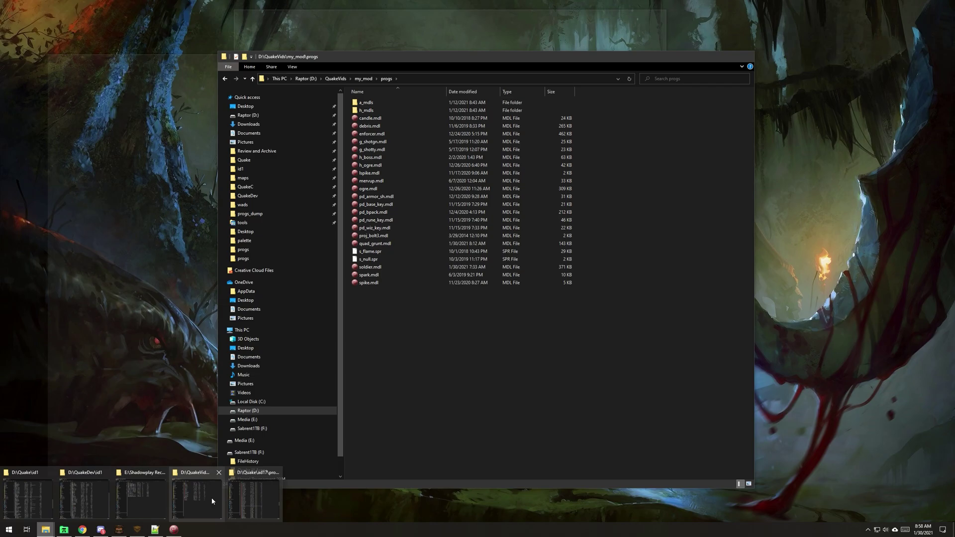
pyautogui.click(211, 498)
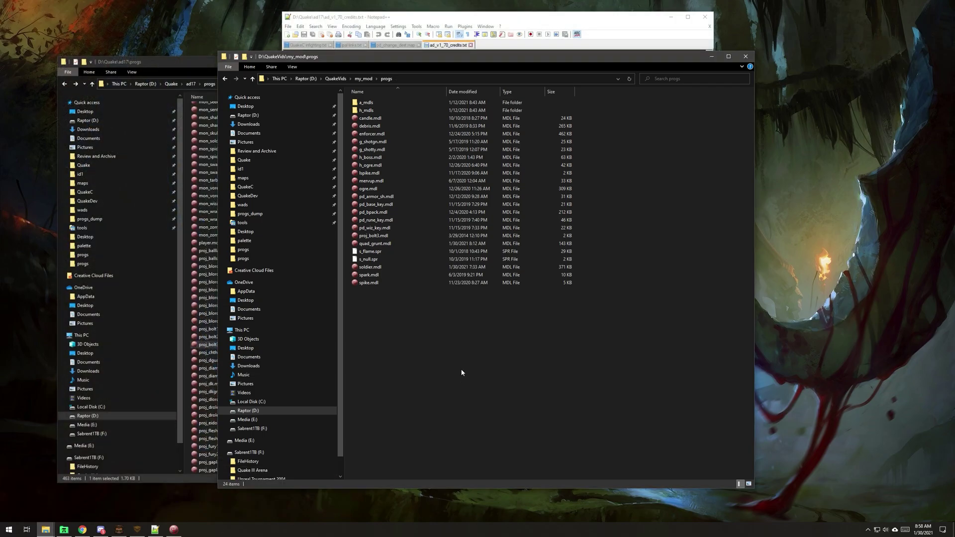
pyautogui.click(396, 235)
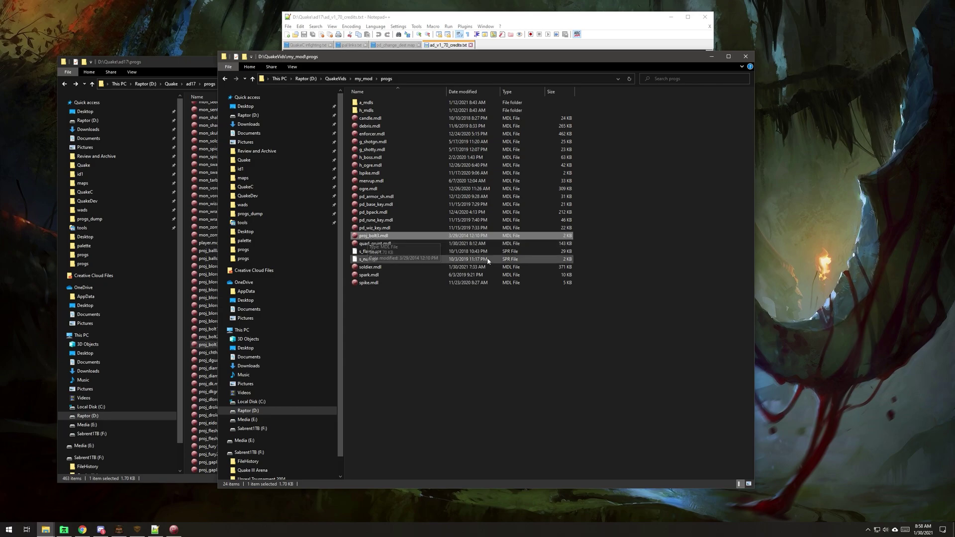
# Switch to TrenchBroom and set the grunt's mdl_proj property to progs/proj_bolt3.mdl.
pyautogui.click(137, 529)
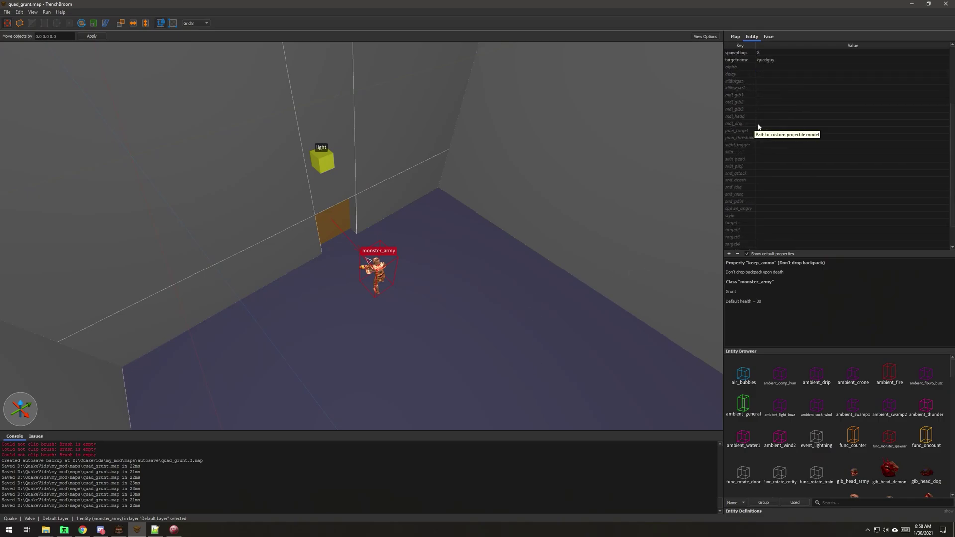
pyautogui.click(759, 126)
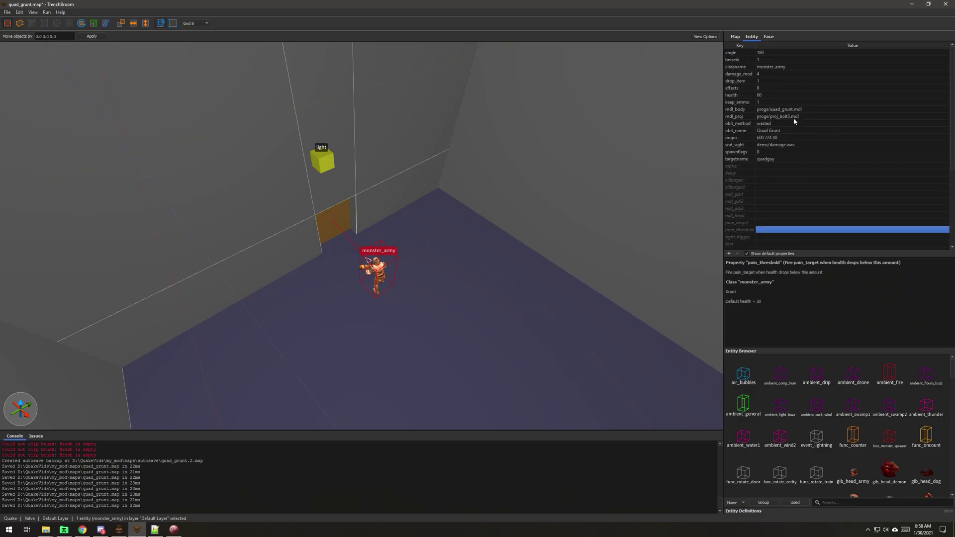
pyautogui.click(790, 117)
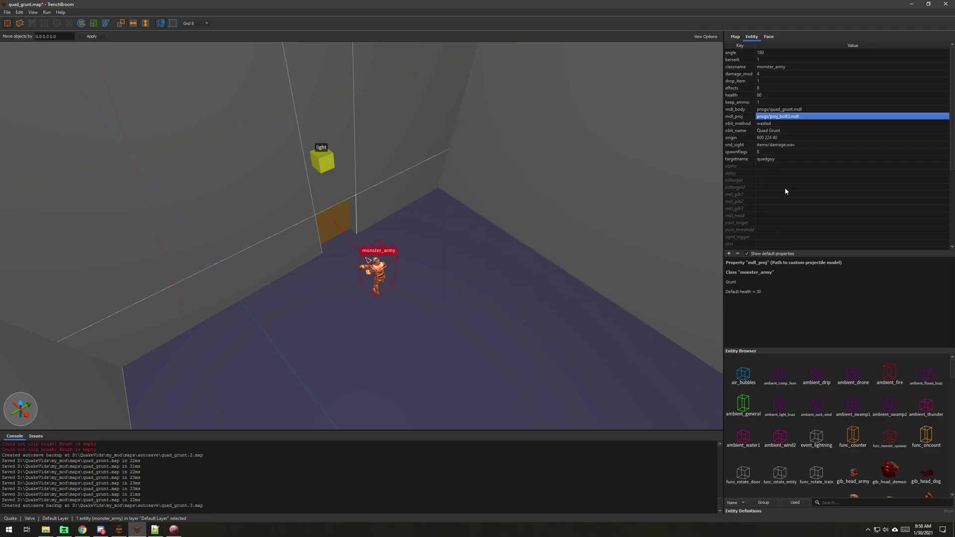
# Set the grunt's style property to 3 (lasers) as its attack type.
pyautogui.scroll(-5, 810, 222)
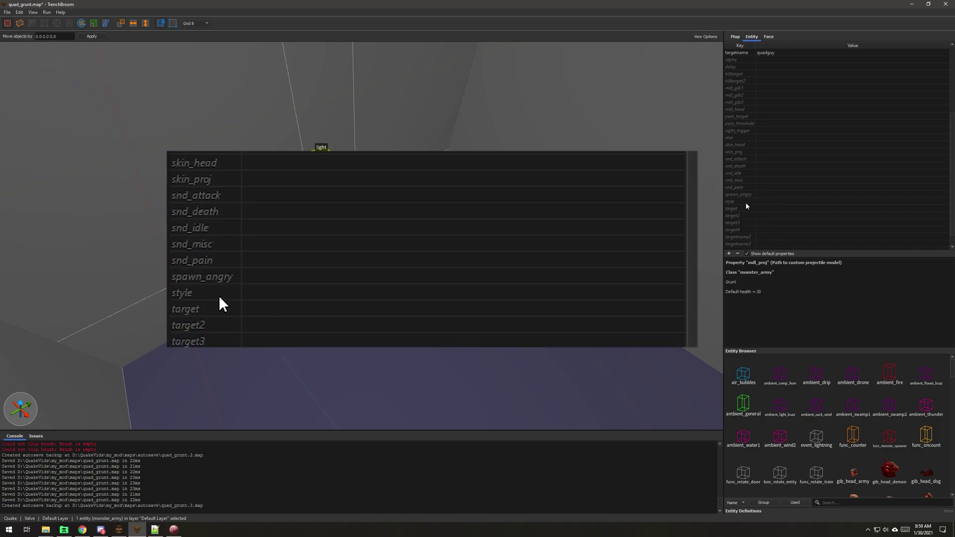
pyautogui.click(745, 202)
pyautogui.click(947, 193)
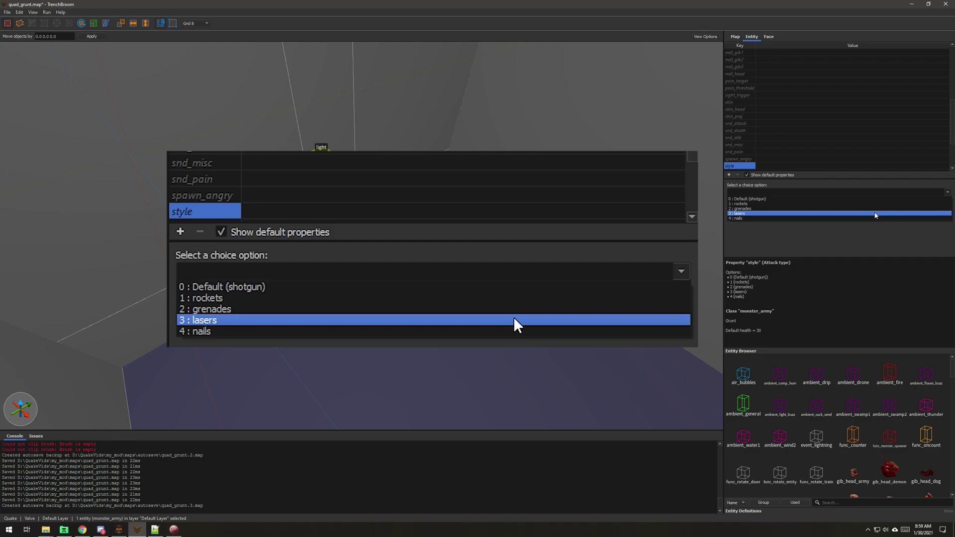
pyautogui.click(875, 215)
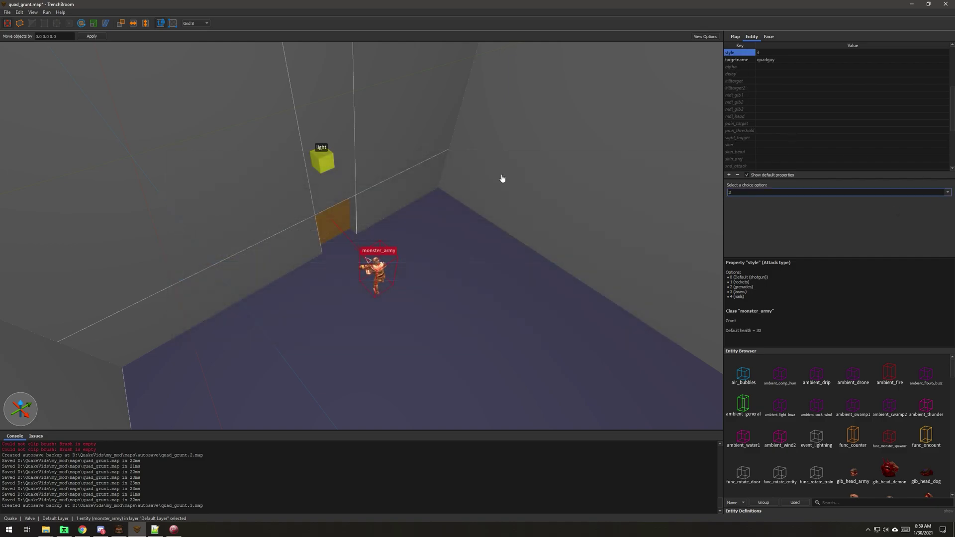
# Compile and run the map in QuakeSpasm, then back away from the doorway to test the grunt's laser attack.
pyautogui.hotkey('alt', 'Tab')
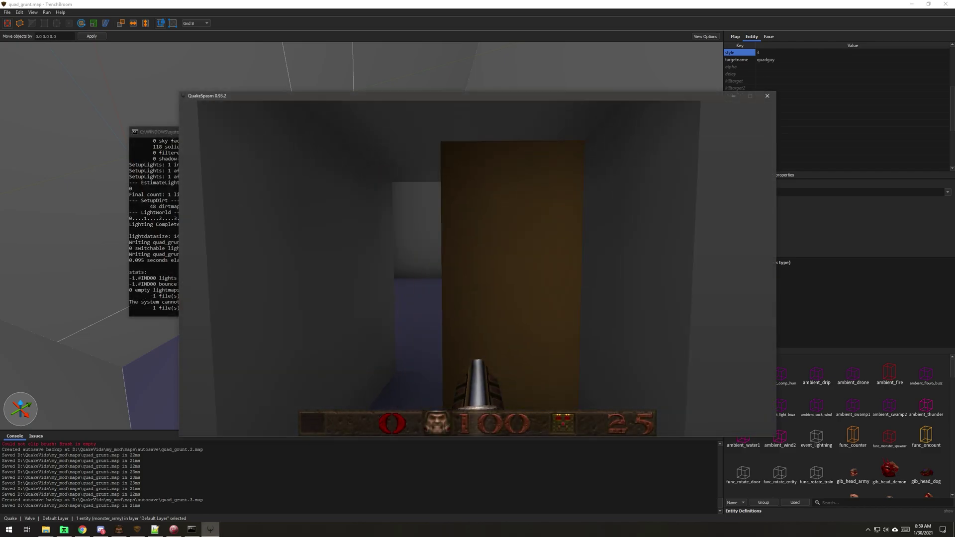
pyautogui.press('s')
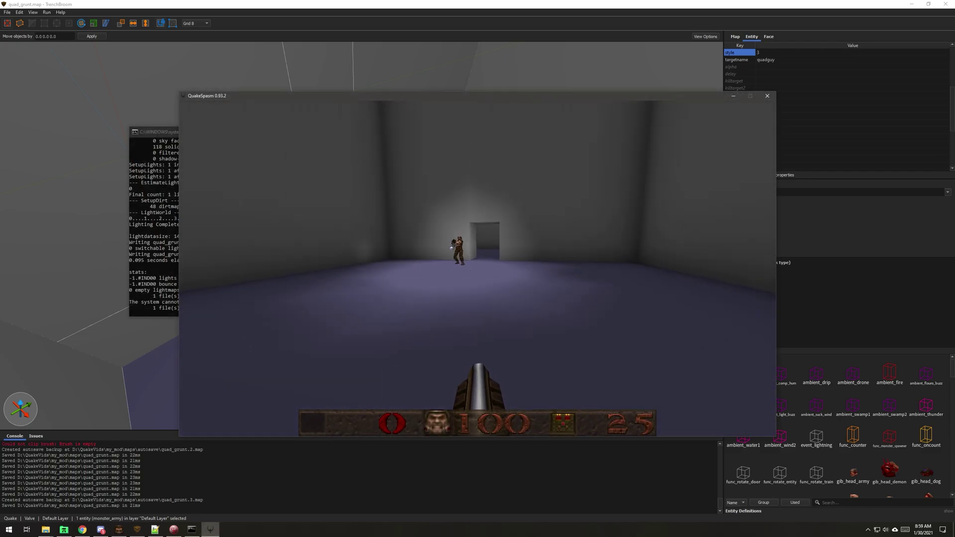
pyautogui.press('d')
pyautogui.press('w')
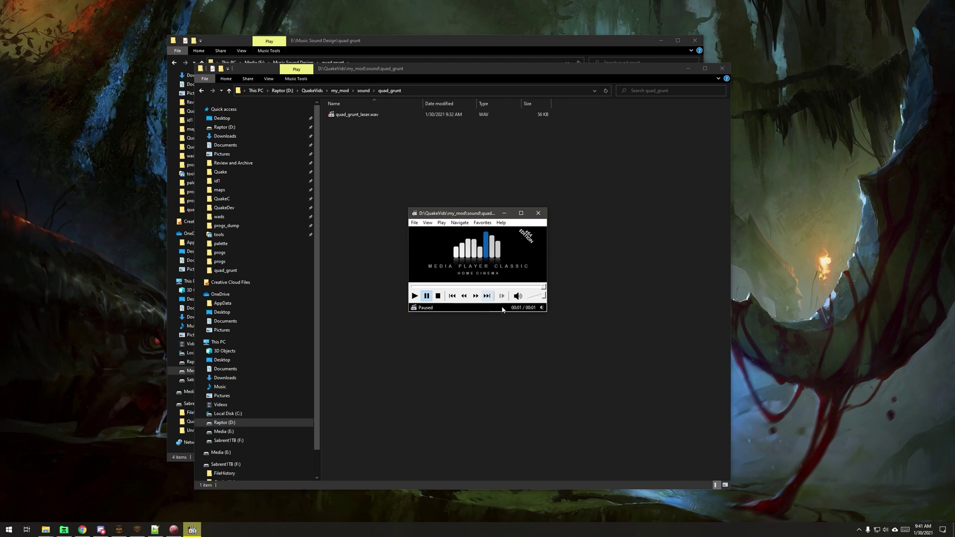
# Play quad_grunt_laser.wav in the media player and open its quad_grunt folder under my_mod's sound directory.
pyautogui.click(415, 296)
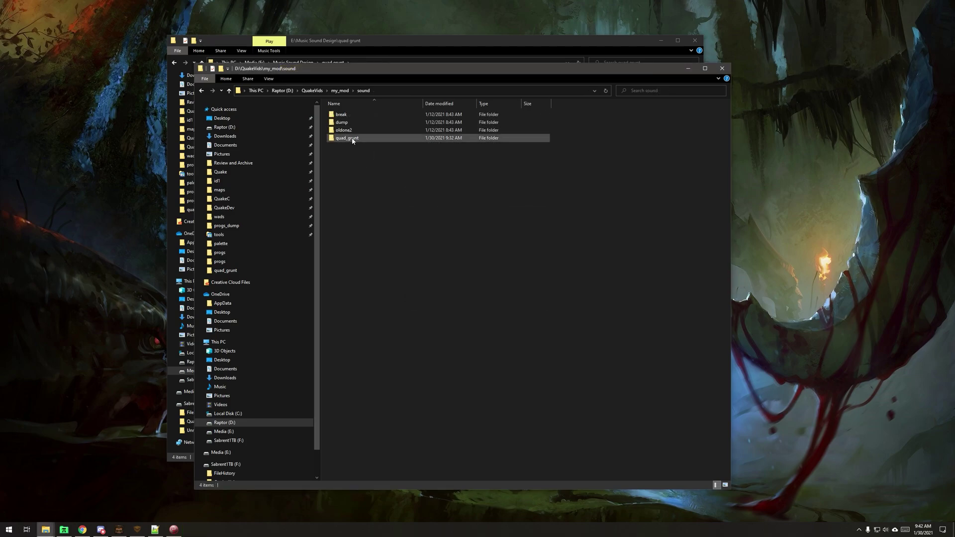
pyautogui.doubleClick(351, 138)
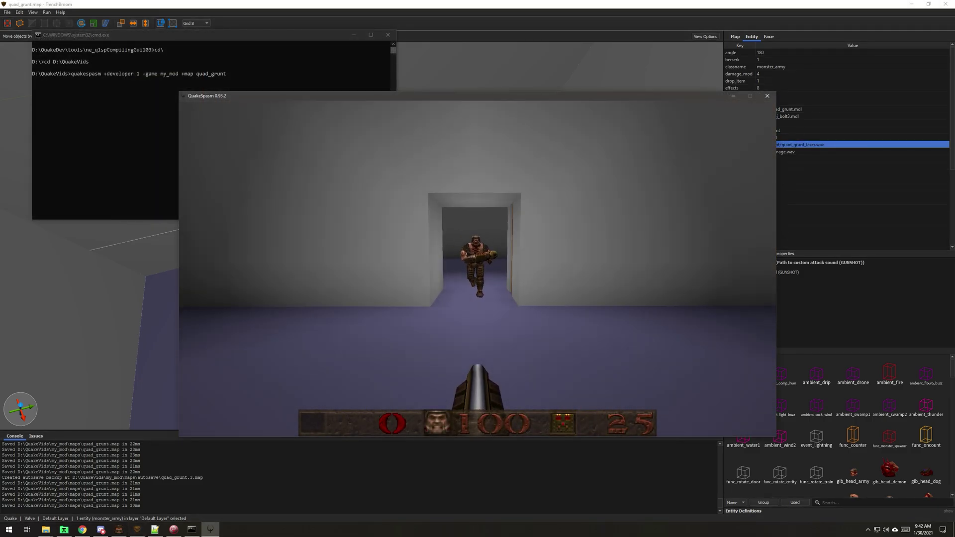
# Playtest the grunt with its custom attack sound, moving back and forth in the room while it fires.
pyautogui.press('s')
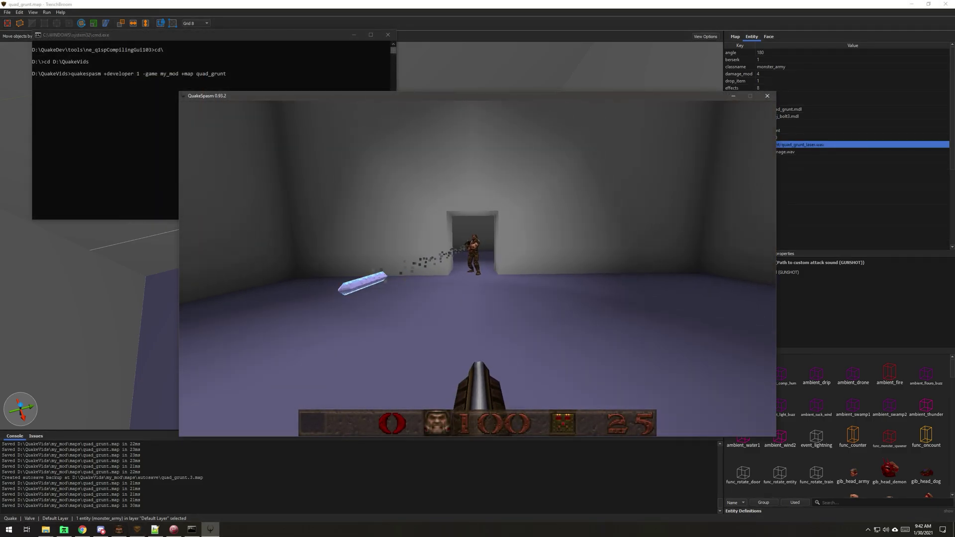
pyautogui.press('w')
pyautogui.press('s')
pyautogui.press('w')
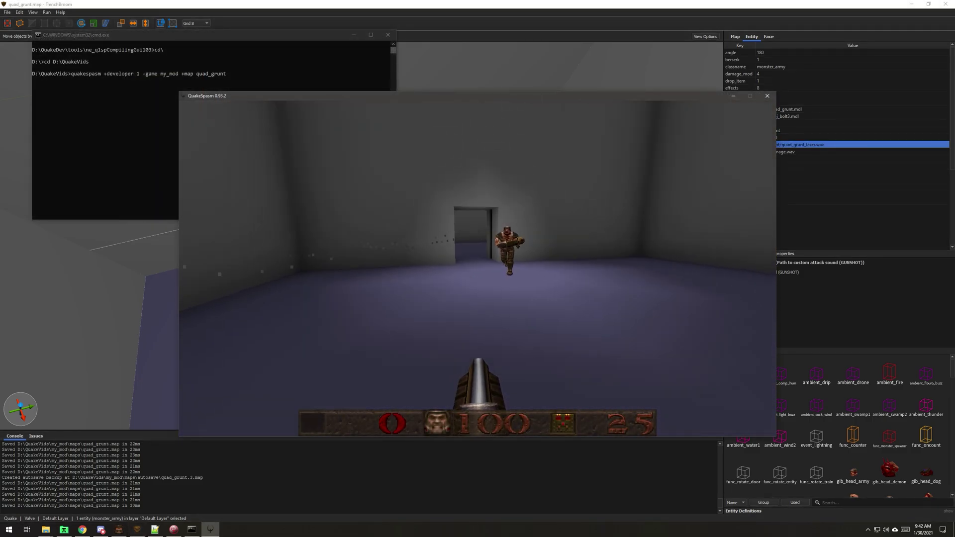
pyautogui.press('s')
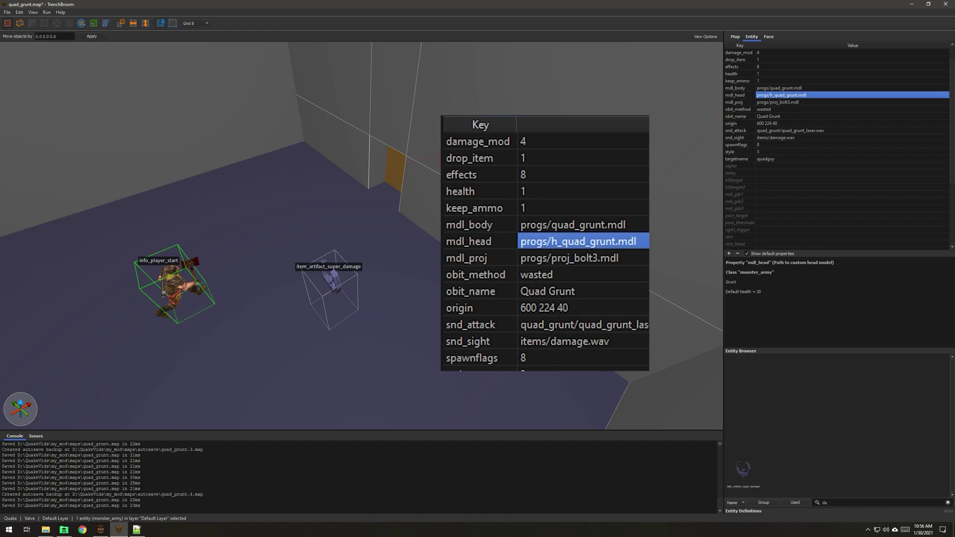
# Select the item_artifact_super_damage entity to check it, then save the map and compile and run it in QuakeSpasm.
pyautogui.moveTo(406, 178); pyautogui.dragTo(412, 170, button='right')
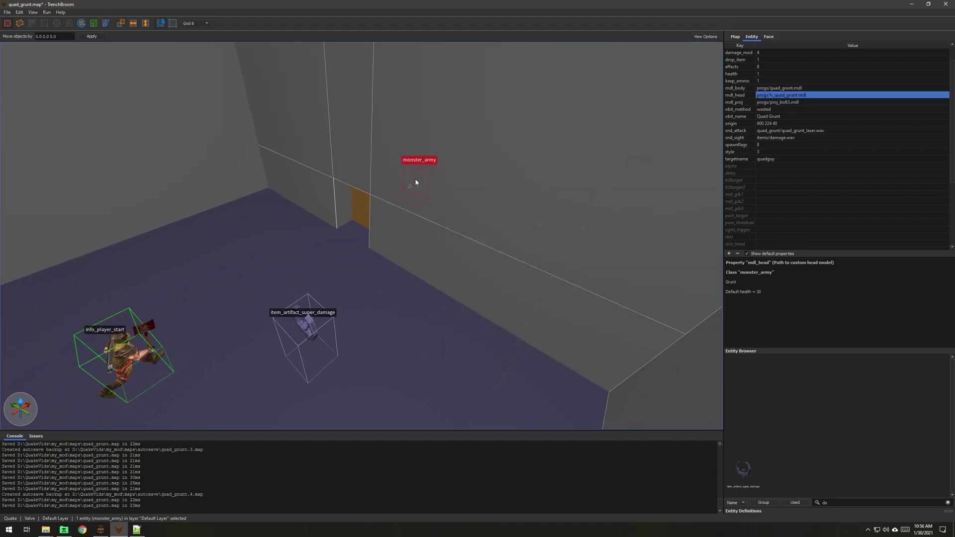
pyautogui.click(316, 316)
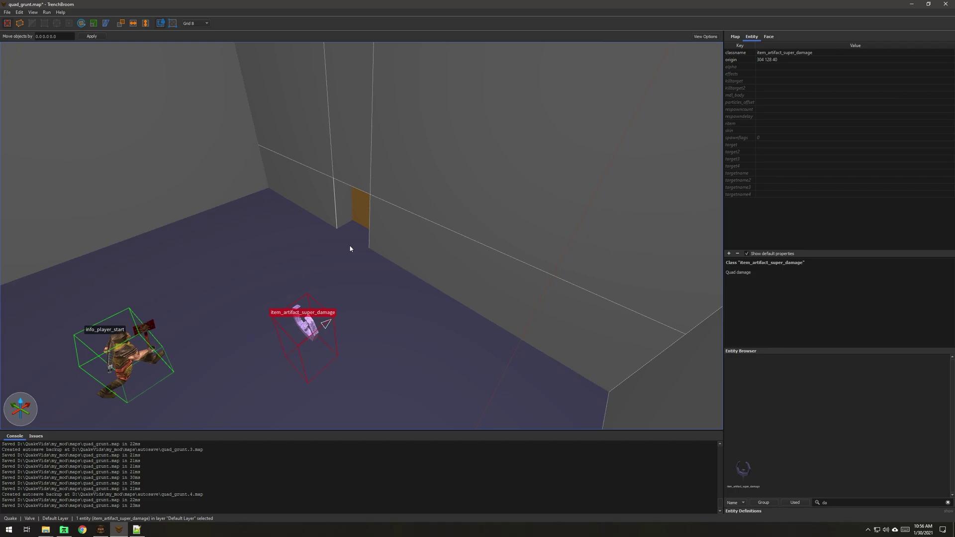
pyautogui.hotkey('ctrl', 's')
pyautogui.hotkey('alt', 'Tab')
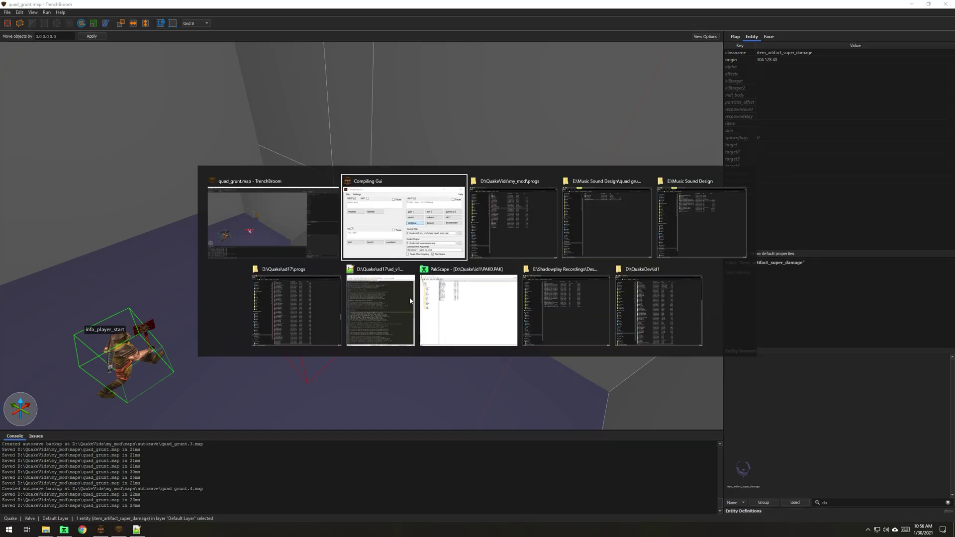
pyautogui.press('Return')
# Pick up the Quad Damage, open the door to lure the grunt out, and gib it with the shotgun.
pyautogui.press('w')
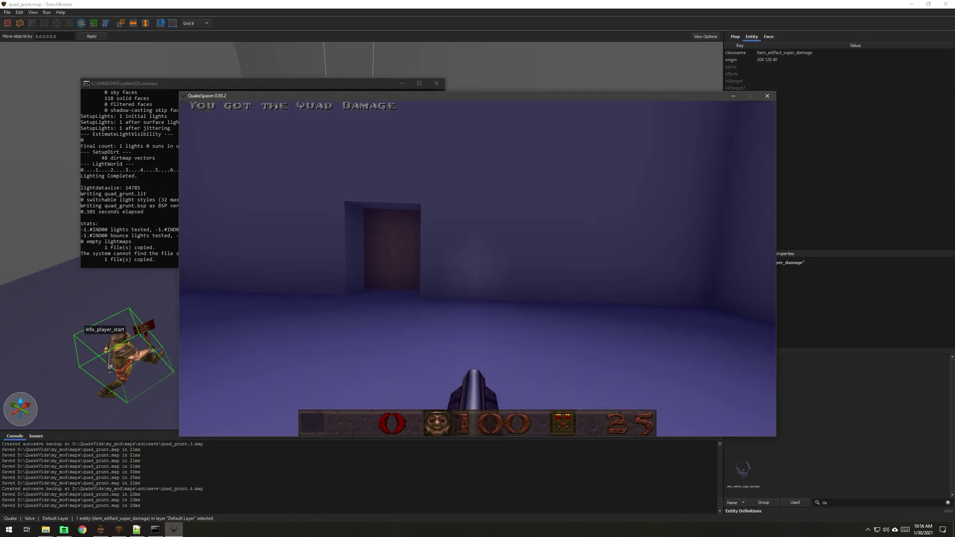
pyautogui.press('s')
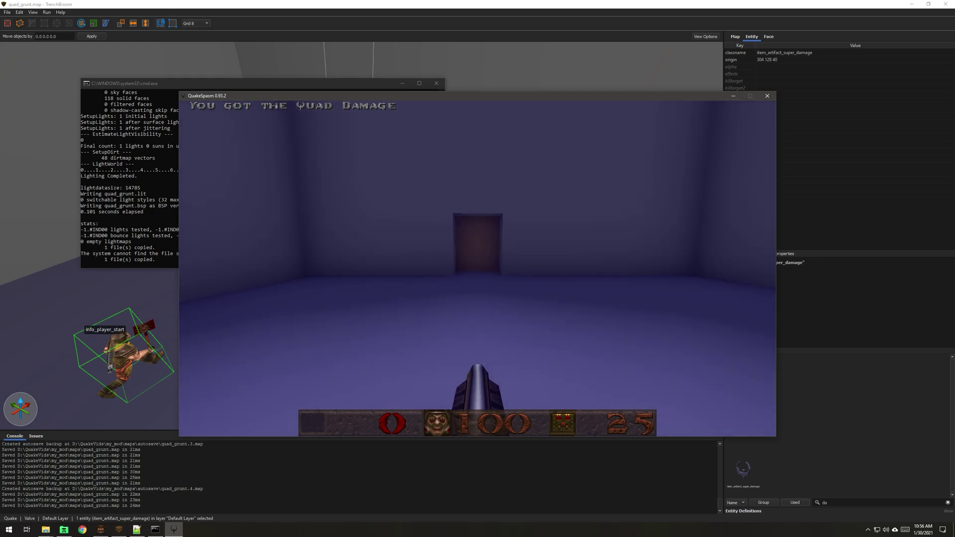
pyautogui.press('w')
pyautogui.press('s')
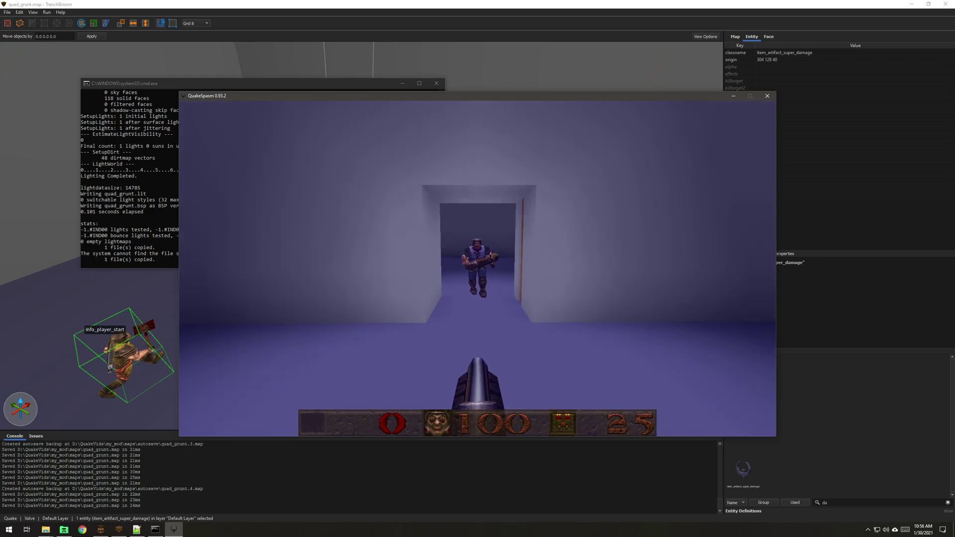
pyautogui.press('d')
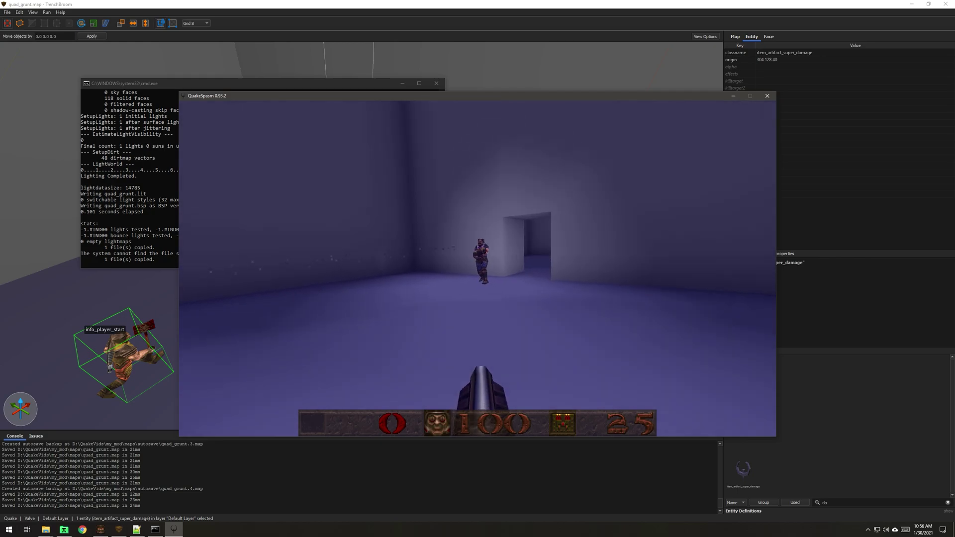
pyautogui.click(477, 268)
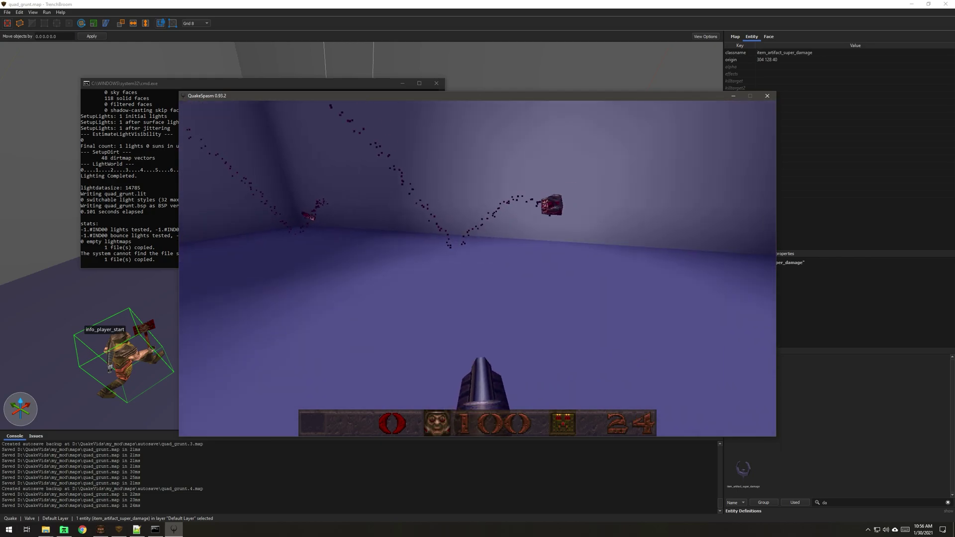
# Move around the room to examine the grunt's custom head gib and the live grunt.
pyautogui.press('d')
pyautogui.press('a')
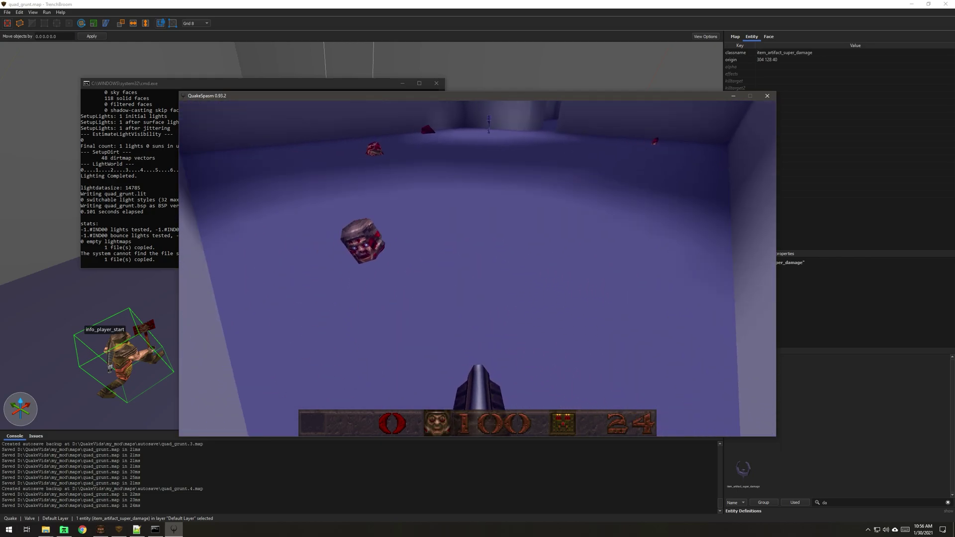
pyautogui.press('w')
pyautogui.press('s')
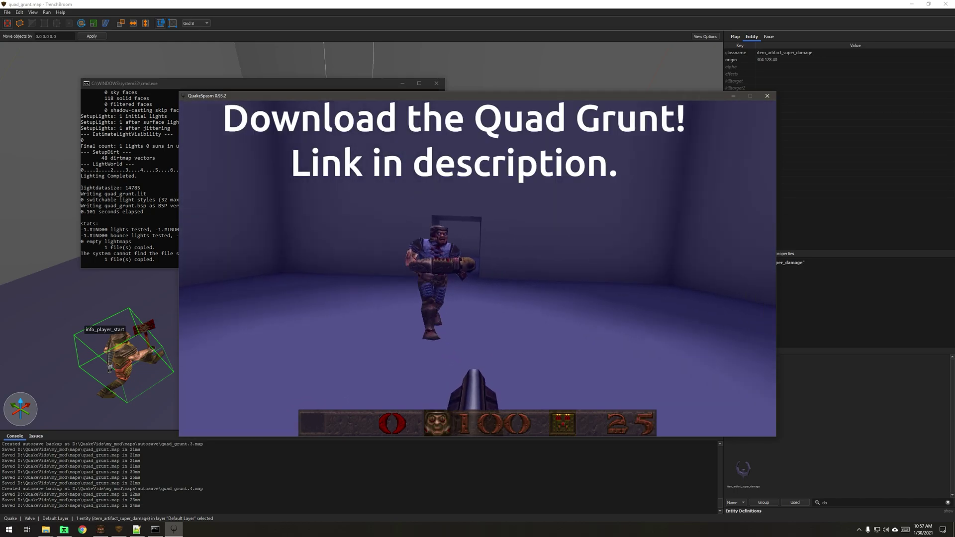
pyautogui.press('a')
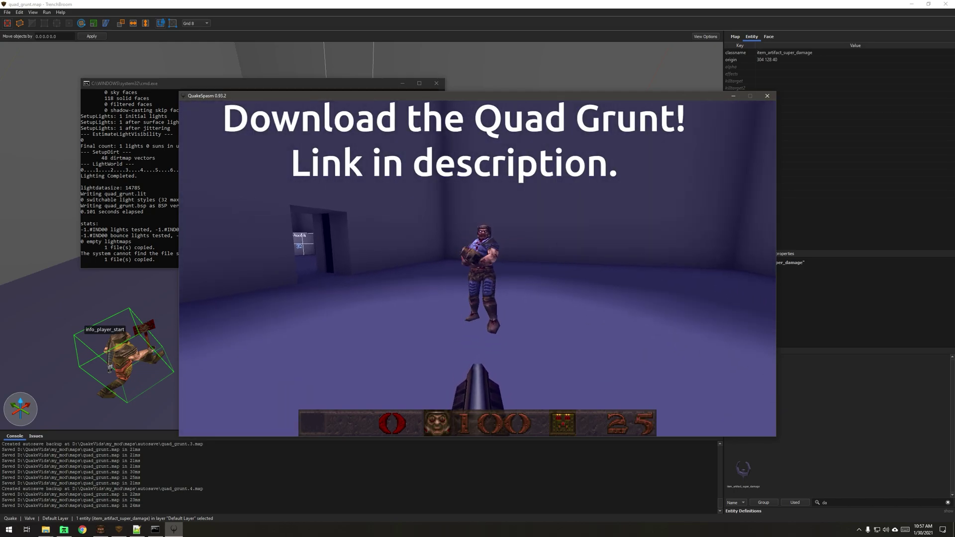